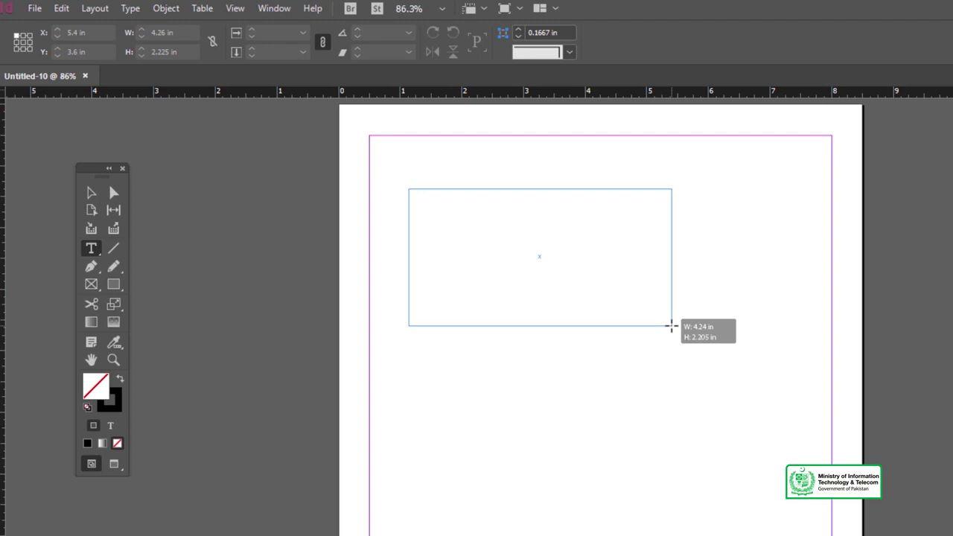
Step: Draw a text frame about 4.26 by 2.225 in near the page's top, fill it with random letters, and show character formatting options for the text
drag(671, 326, 670, 325)
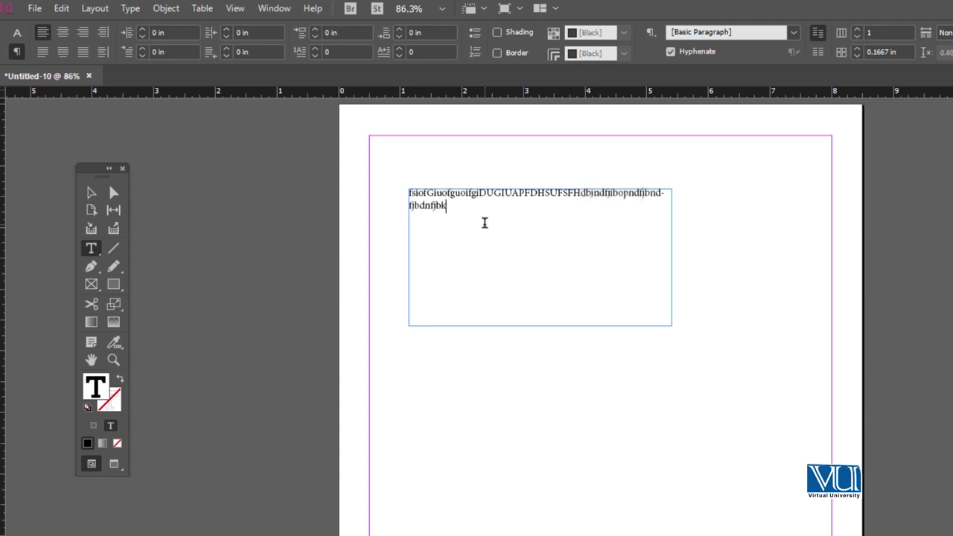
text(ndfjbfndjbdndjfbndjfbndjkfd)
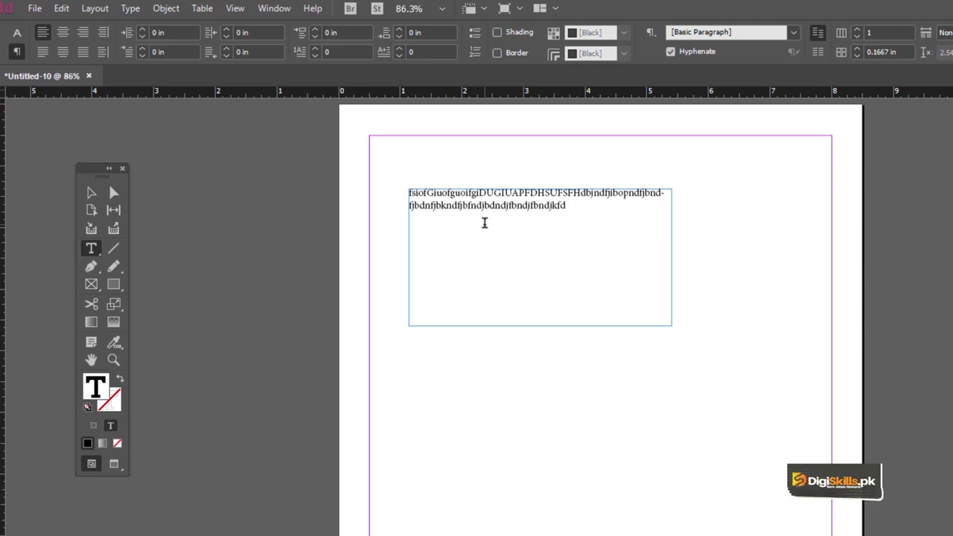
key(ctrl+a)
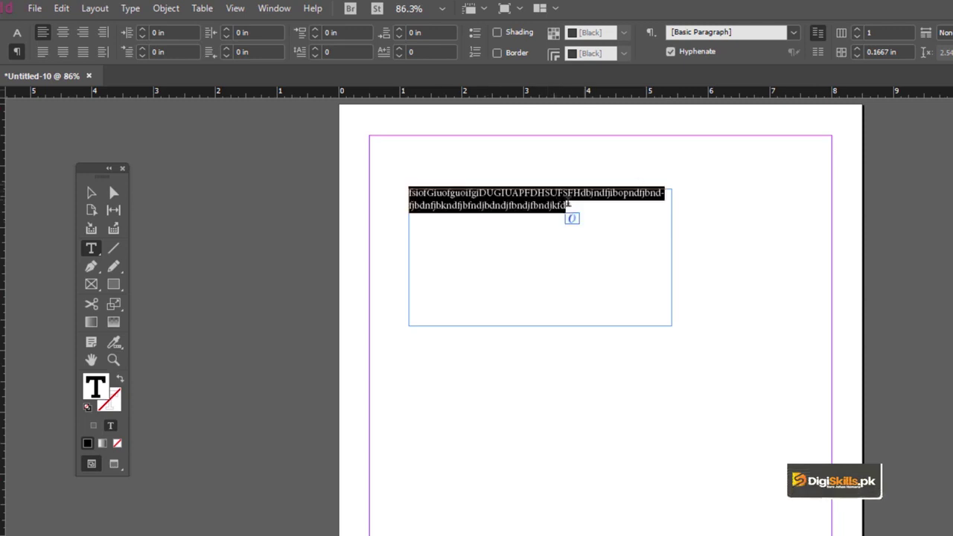
click(16, 32)
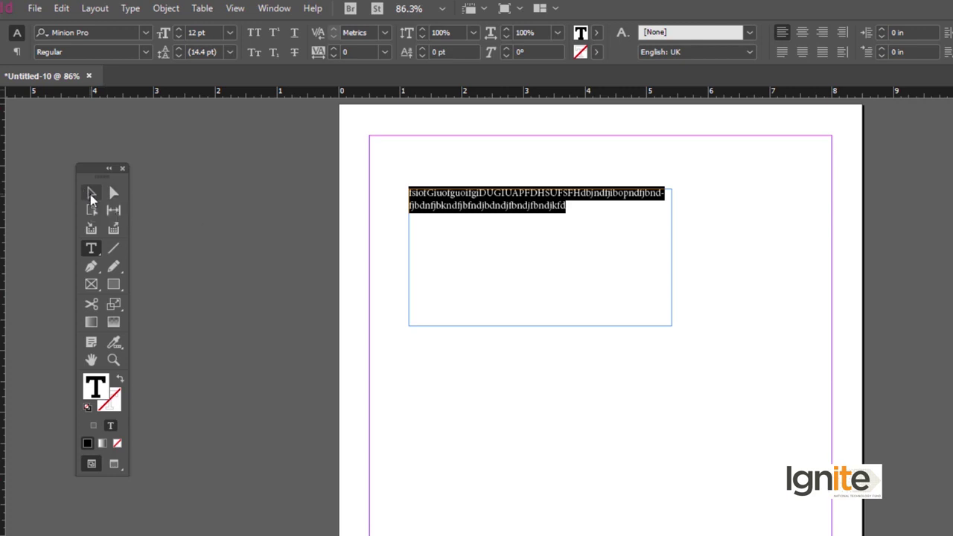
Step: Delete the sample text frame and draw a new empty one about 4.38 in wide and 2.815 in high on the page
click(90, 195)
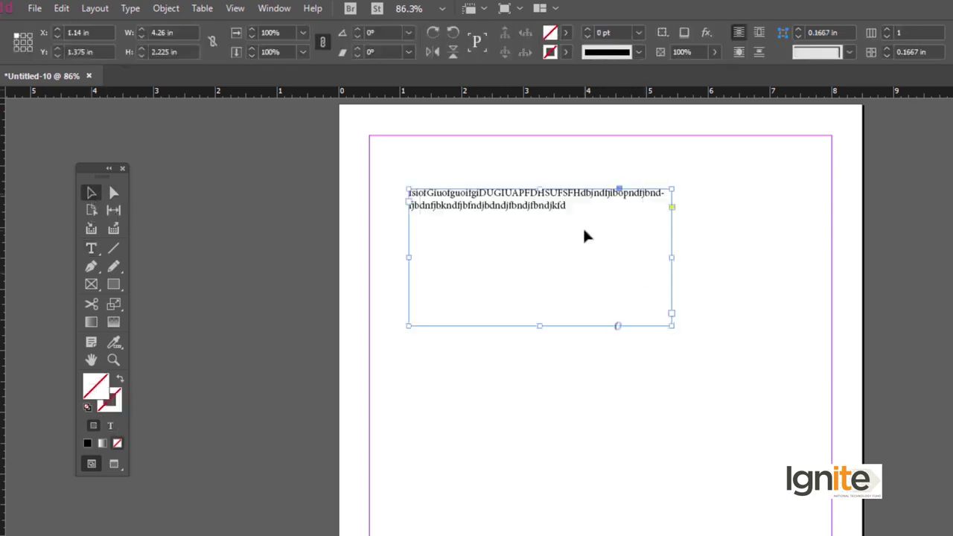
key(Delete)
click(91, 248)
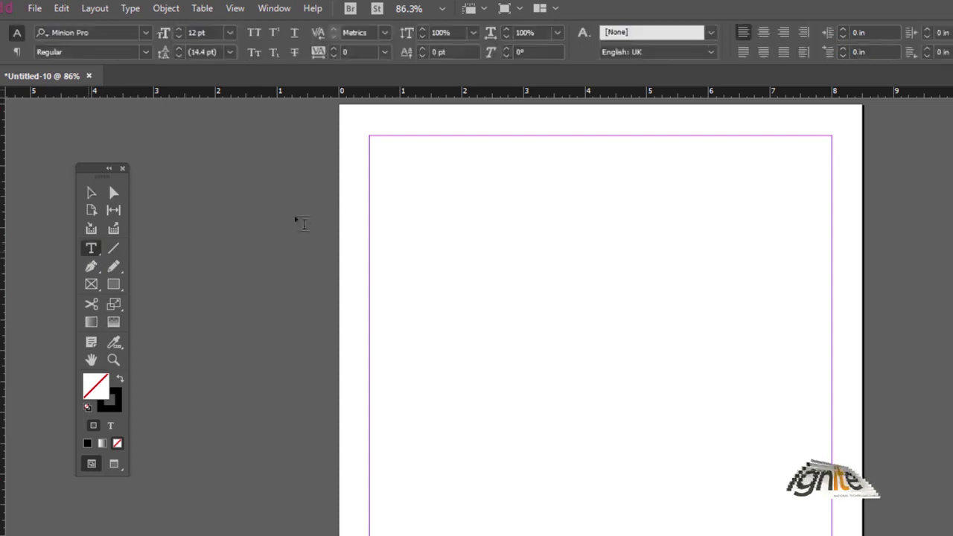
drag(435, 205, 706, 378)
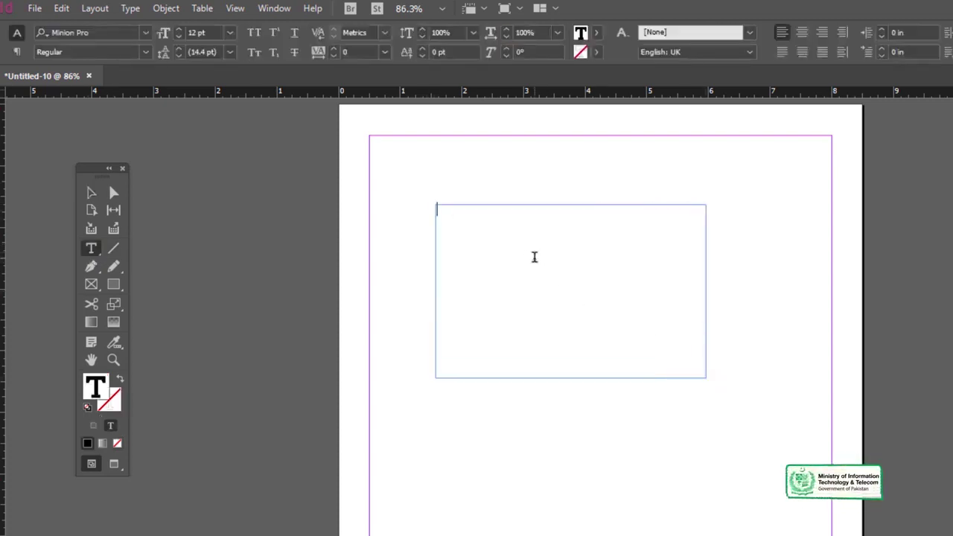
Step: Place the Word document "Lorem ipsum dolor sit amet" into the empty text frame
click(32, 8)
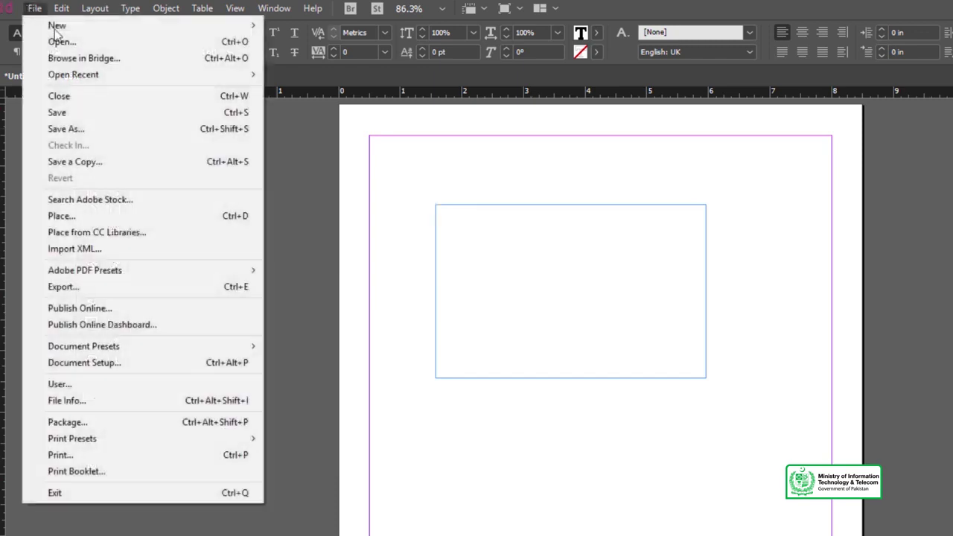
click(80, 216)
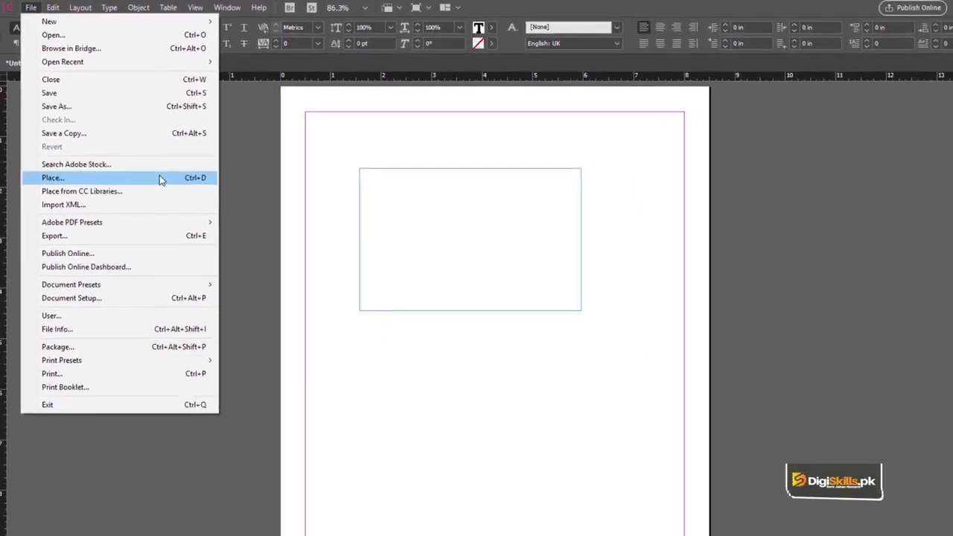
click(160, 180)
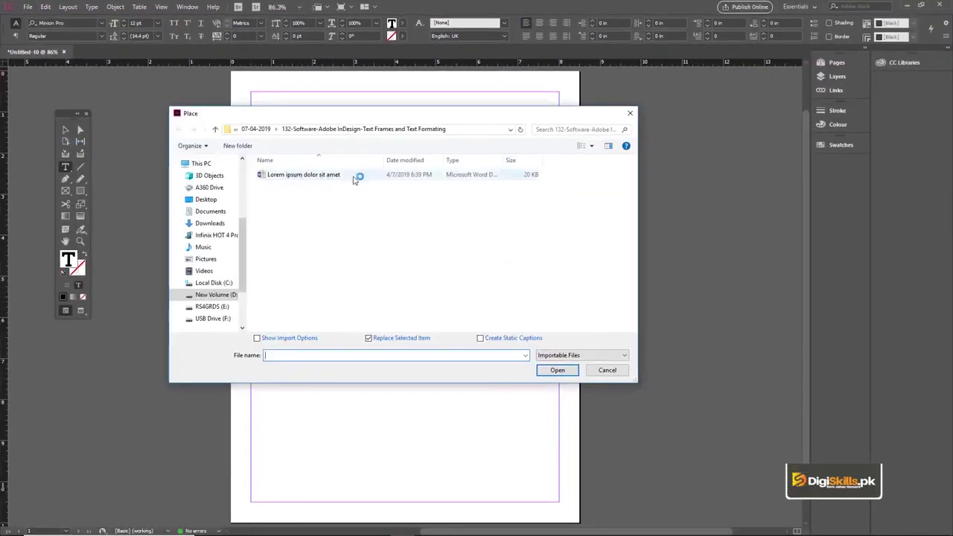
click(316, 177)
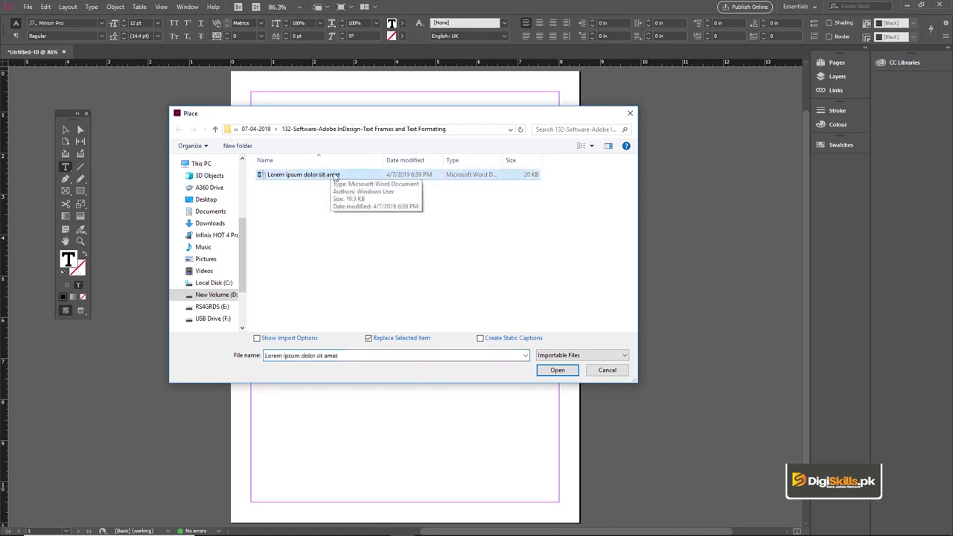
click(556, 370)
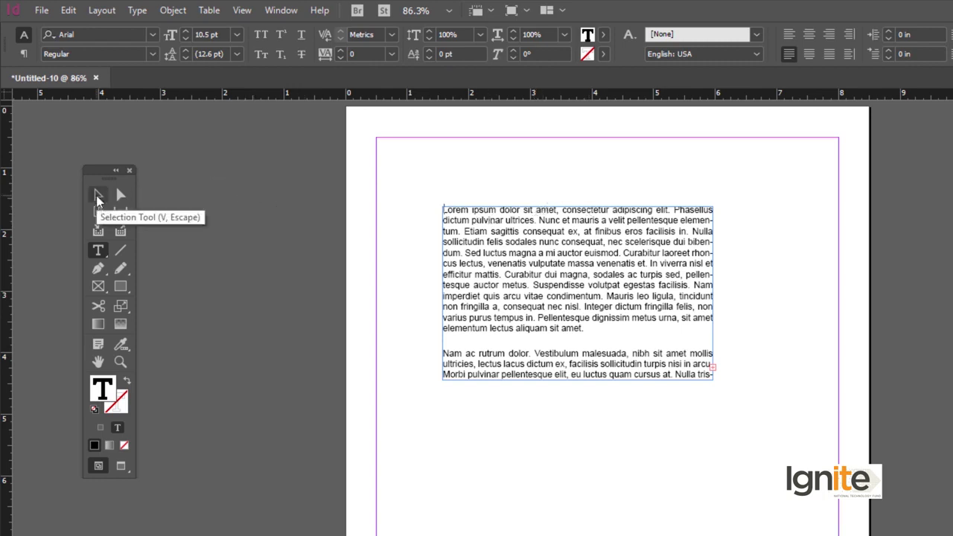
Step: Shorten the text frame from its lower edge to about 2.31 in high, keeping its width
click(97, 195)
click(120, 362)
click(577, 352)
click(640, 396)
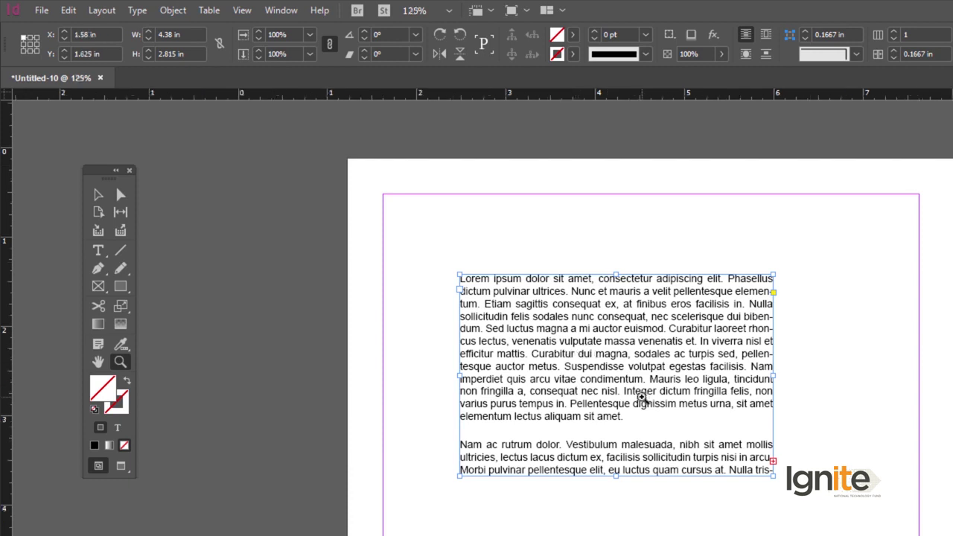
click(541, 356)
key(v)
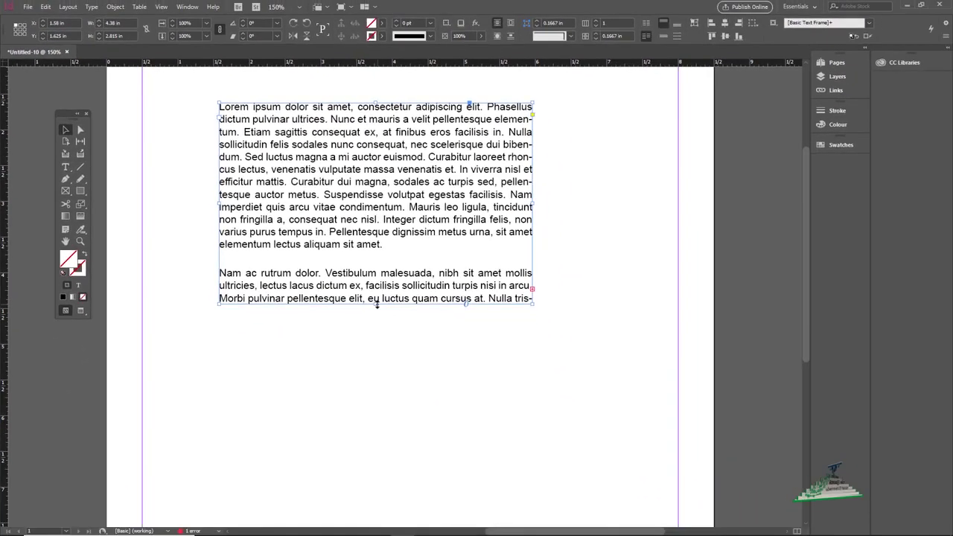
drag(561, 446, 571, 535)
drag(381, 382, 414, 231)
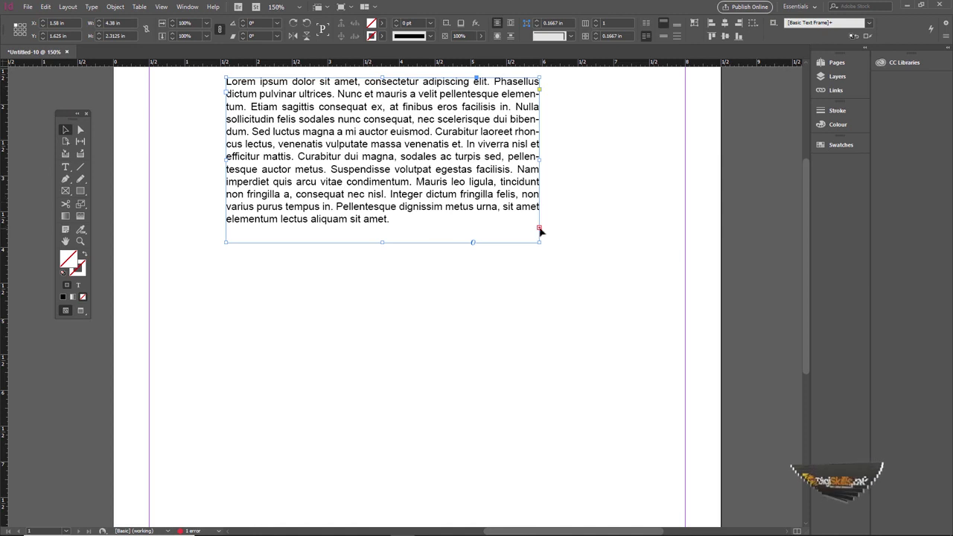
Step: Thread the overset text into a second frame about 6.22 in wide and 3.24 in high below the first
drag(315, 245, 310, 213)
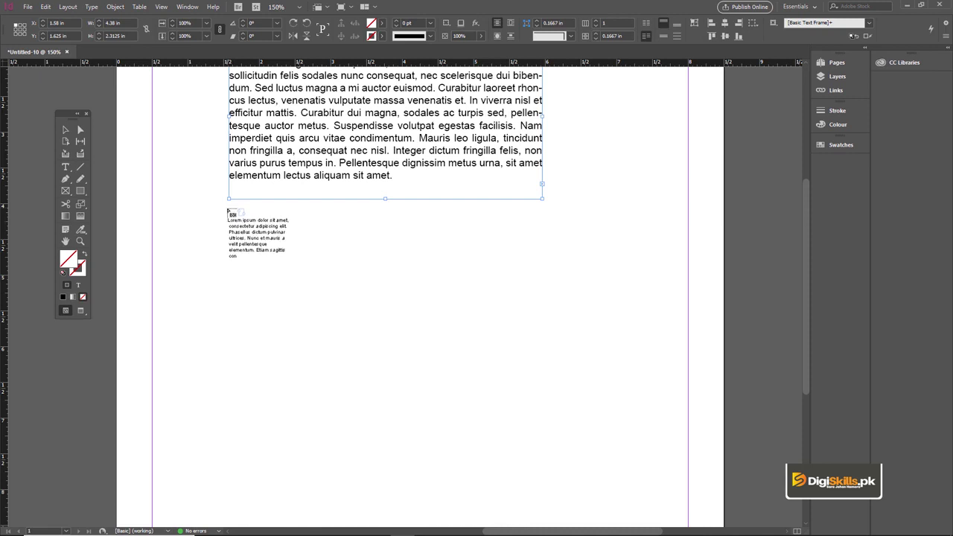
mouse_move(229, 219)
mouse_down()
mouse_move(642, 426)
mouse_move(659, 454)
mouse_up()
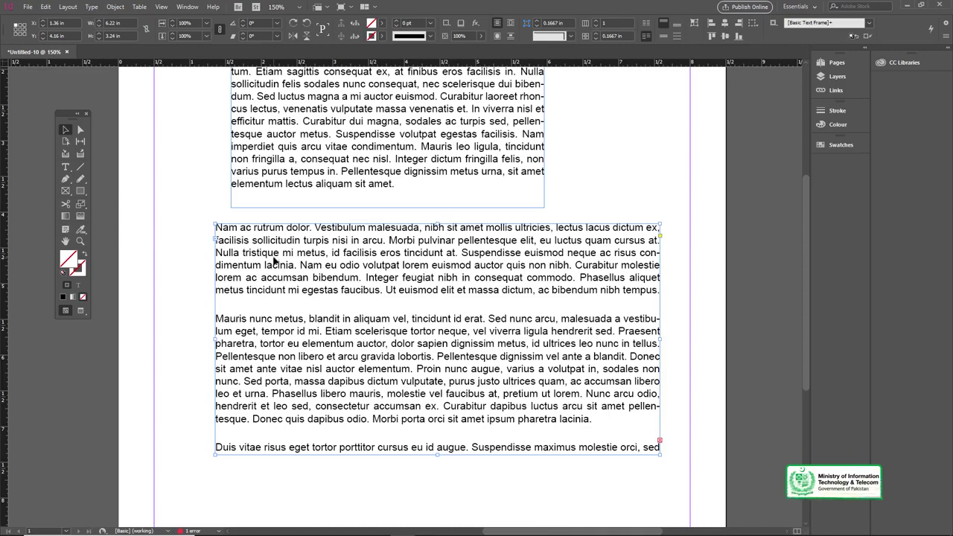
Step: Undo the threaded second frame, cancel the loaded text, and clear the first text frame from the page
key(ctrl+z)
drag(288, 198, 306, 320)
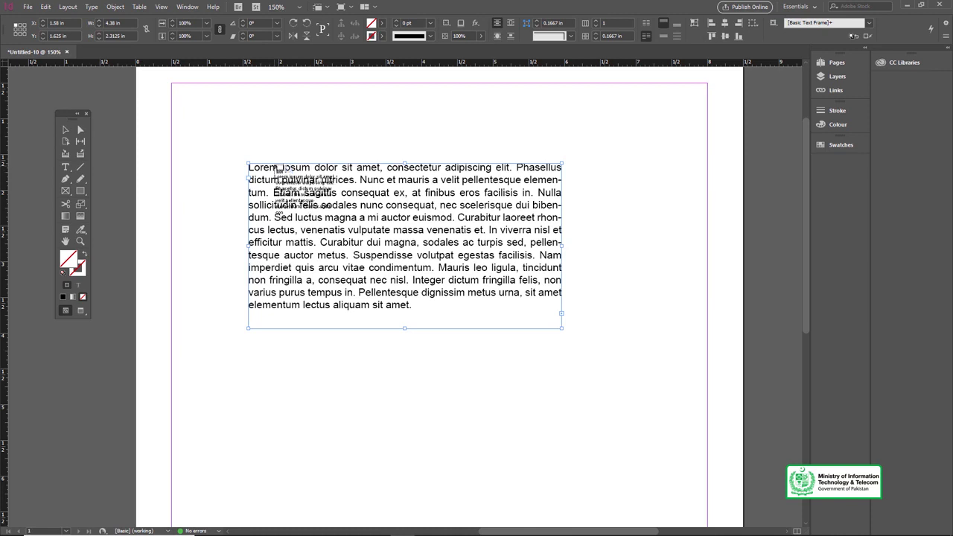
key(Escape)
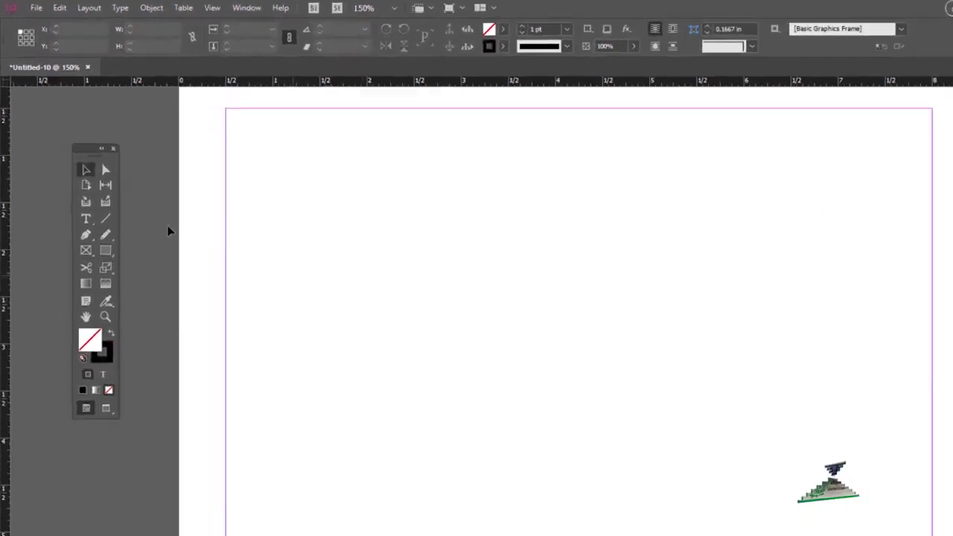
Step: Place the Word document "Lorem ipsum dolor sit amet" directly on the page from the upper-left margin corner, without drawing a frame
click(73, 168)
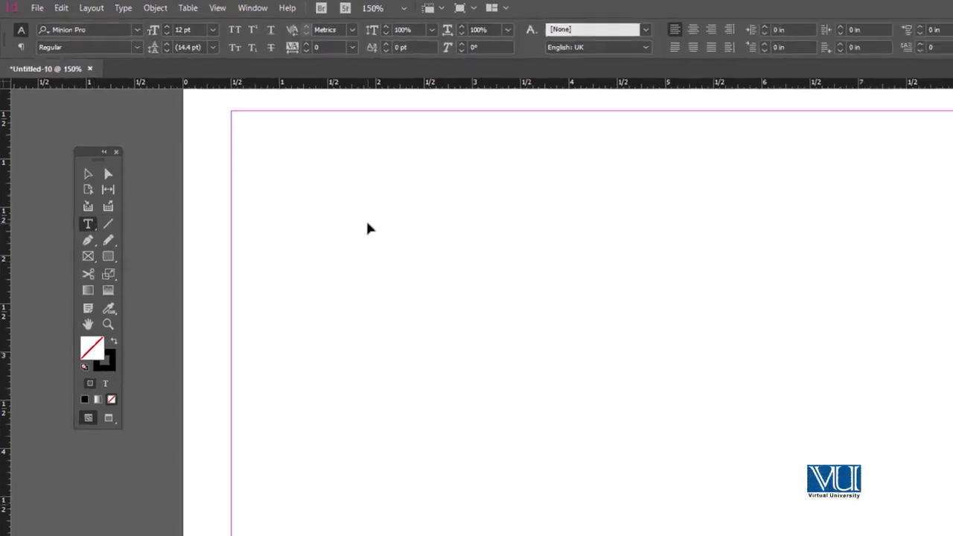
key(ctrl+d)
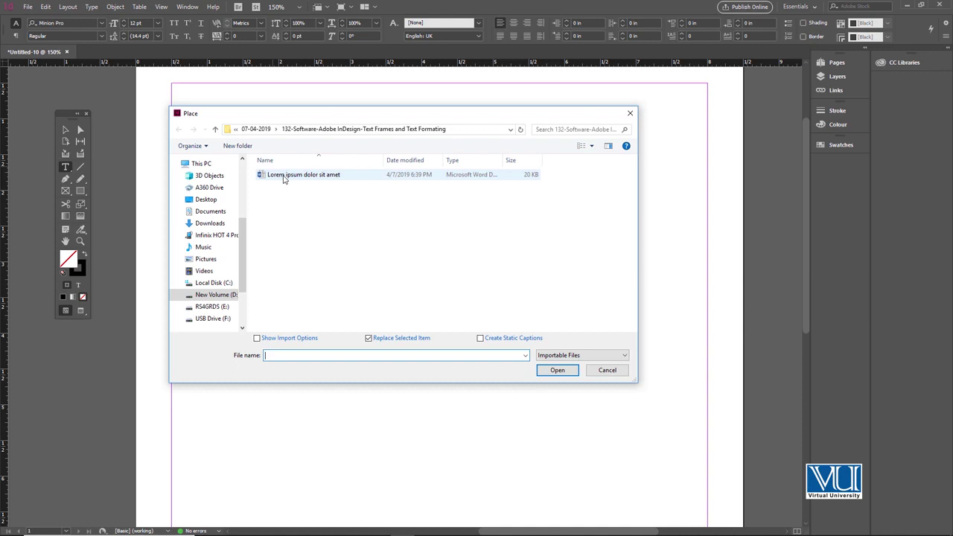
click(292, 179)
click(563, 368)
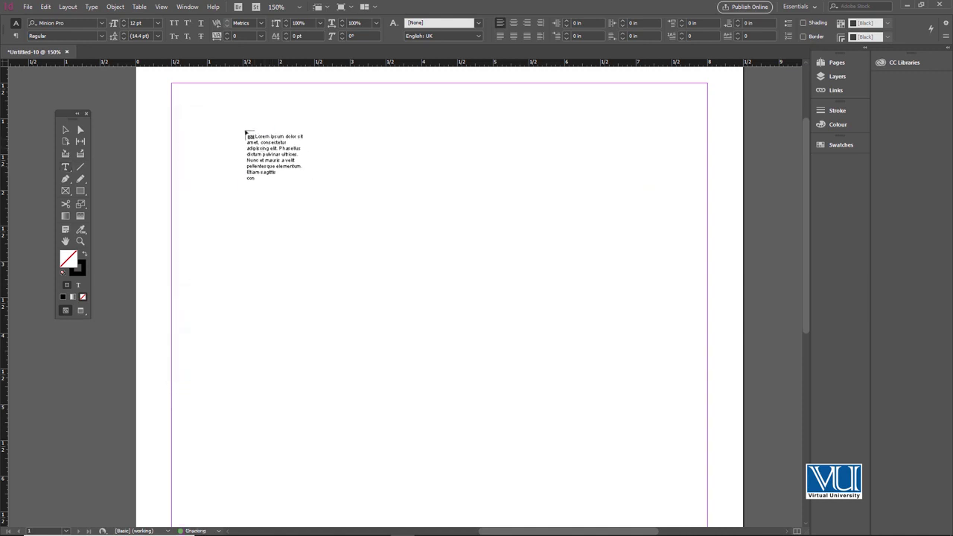
drag(346, 194, 312, 175)
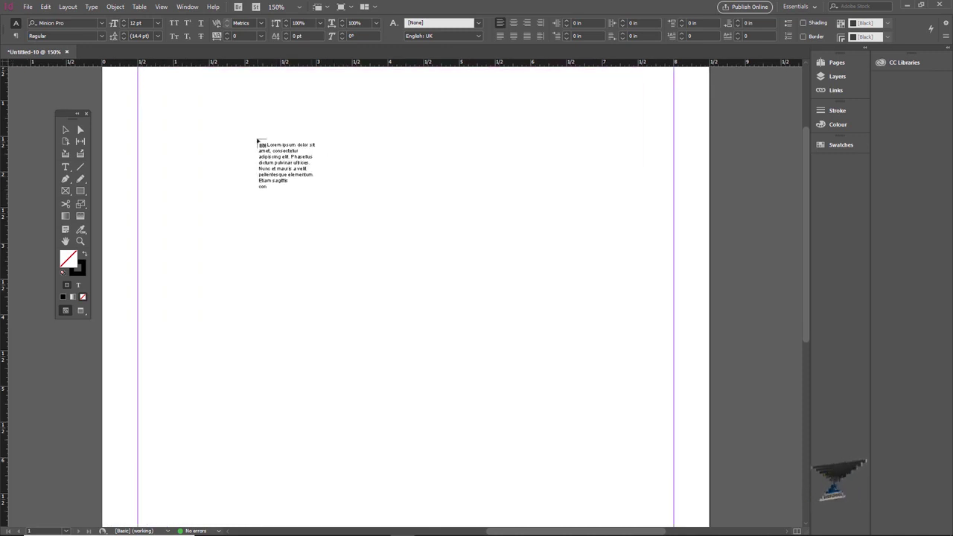
drag(256, 140, 291, 147)
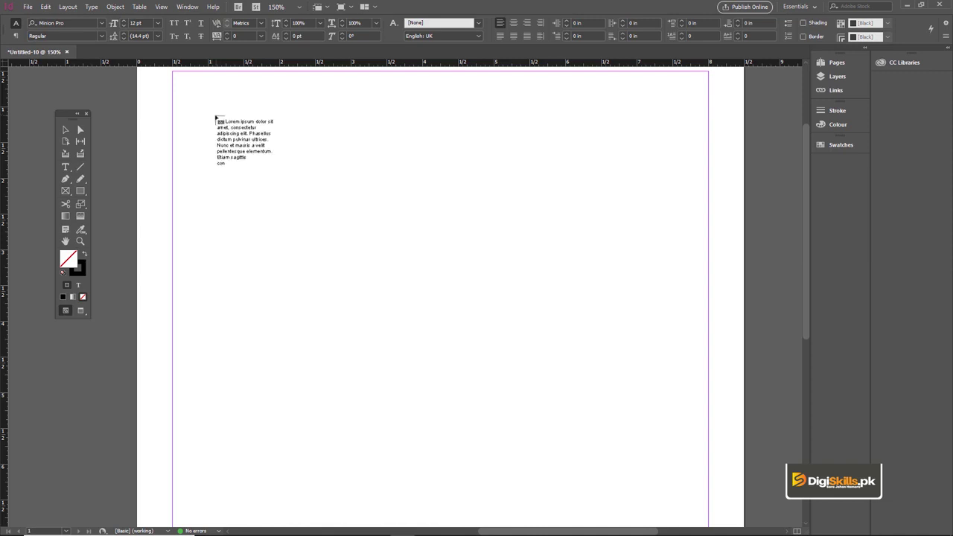
drag(215, 113, 219, 131)
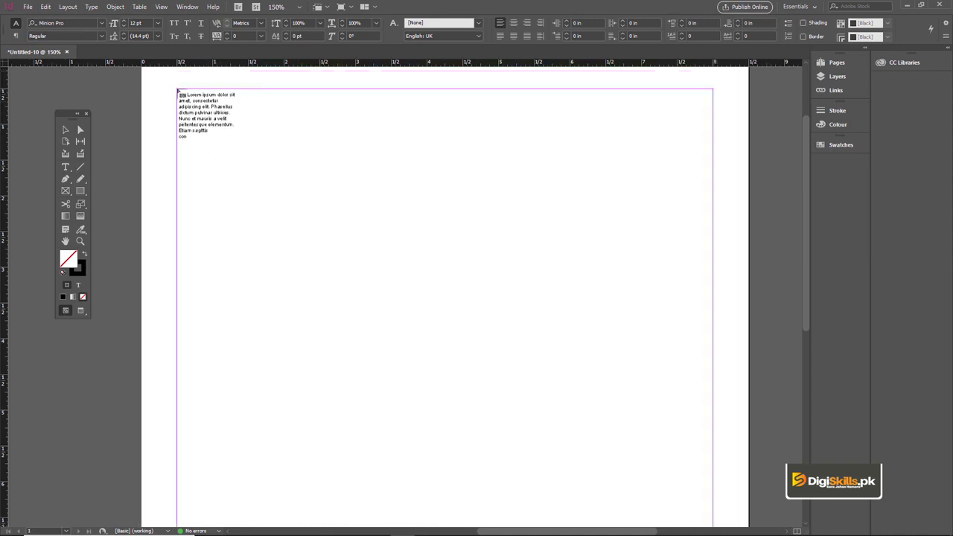
click(177, 90)
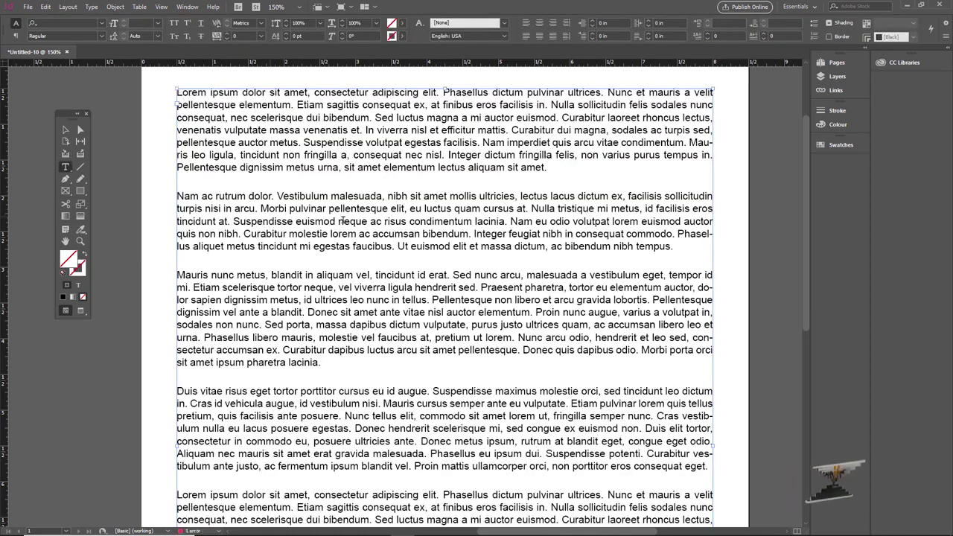
Step: Check the placed text on the whole page and undo its placement
key(ctrl+1)
scroll(442, 320, down, 2)
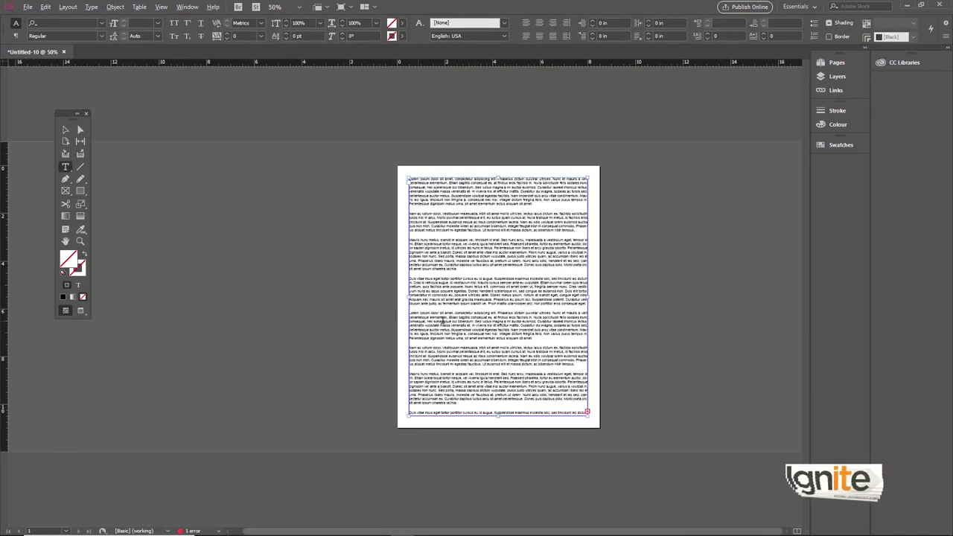
scroll(498, 321, up, 2)
scroll(495, 320, down, 1)
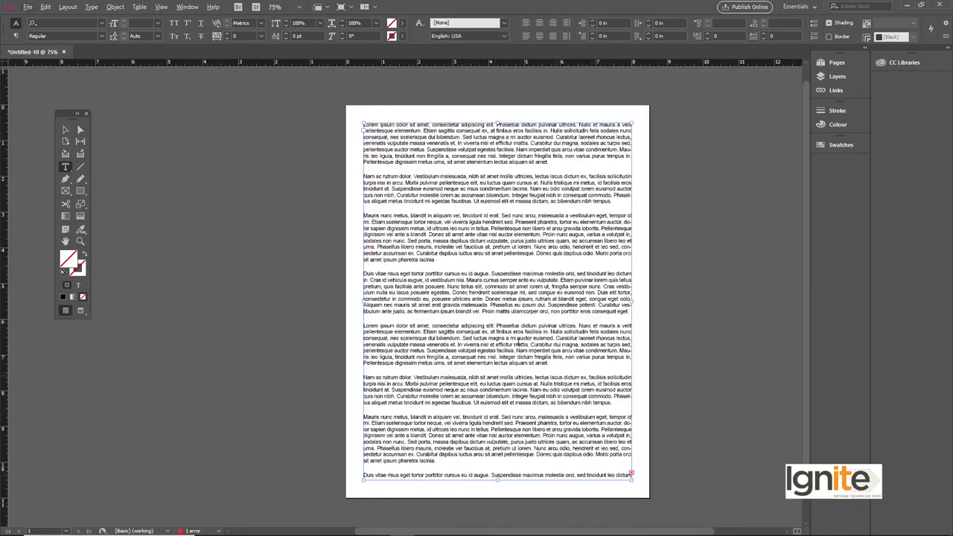
key(ctrl+z)
Step: Load the Word document "Lorem ipsum dolor sit amet" for placing on the empty page with the Type tool active
key(z)
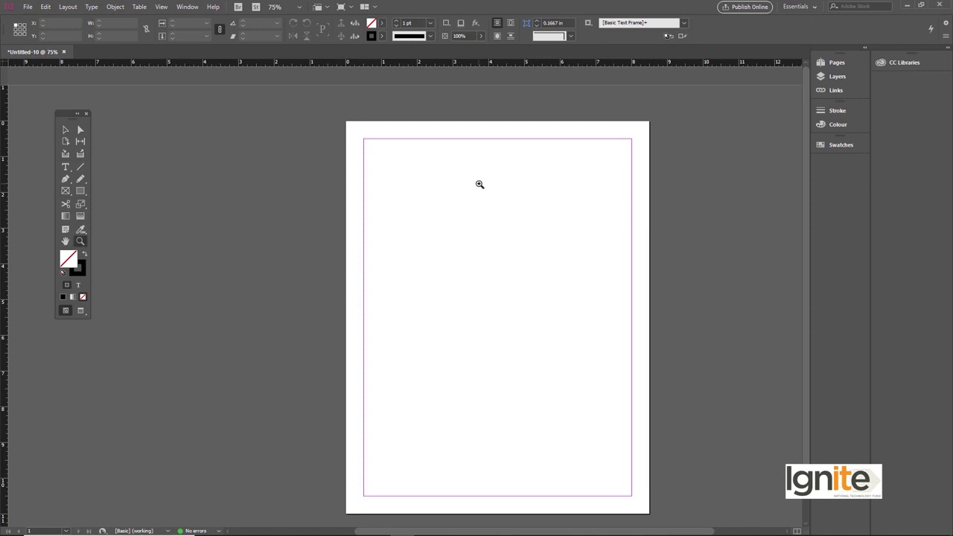
click(481, 186)
key(t)
key(ctrl+equal)
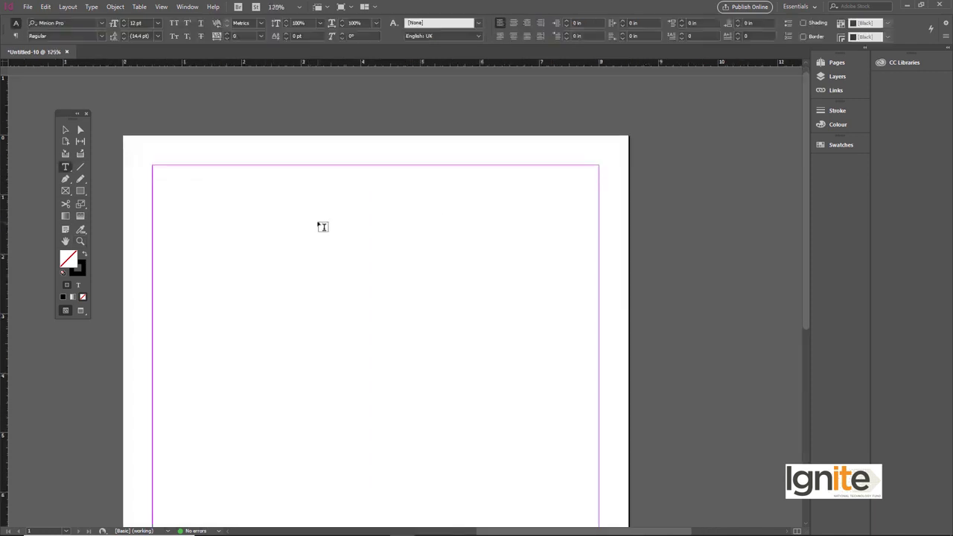
key(ctrl+d)
click(316, 174)
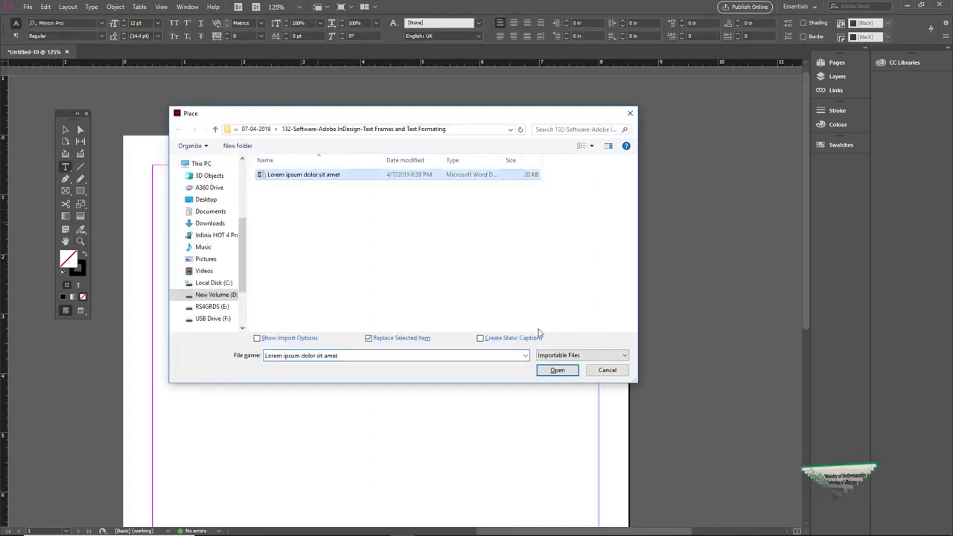
click(557, 370)
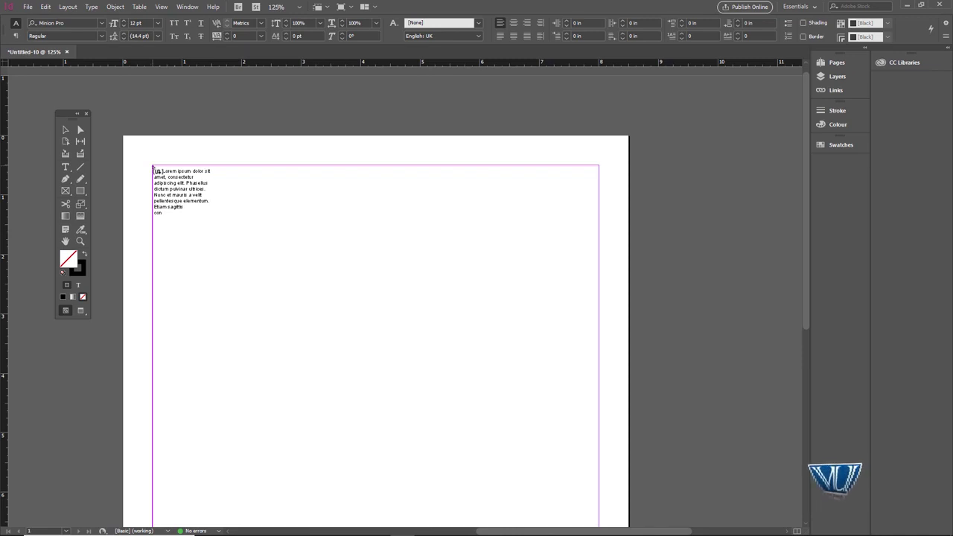
Step: Autoflow the loaded text from the first page's upper-left margin corner across added pages, and view the resulting pages
click(154, 168)
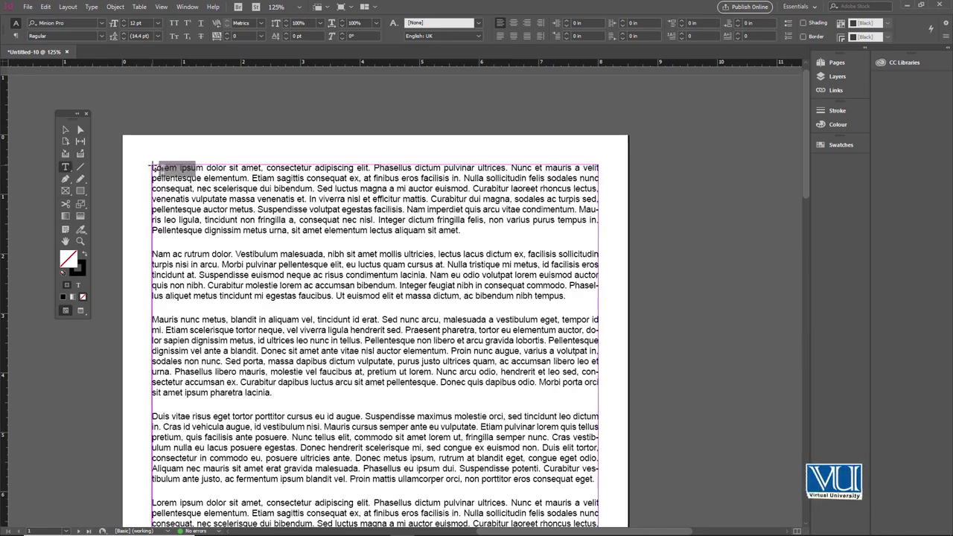
scroll(291, 287, down, 8)
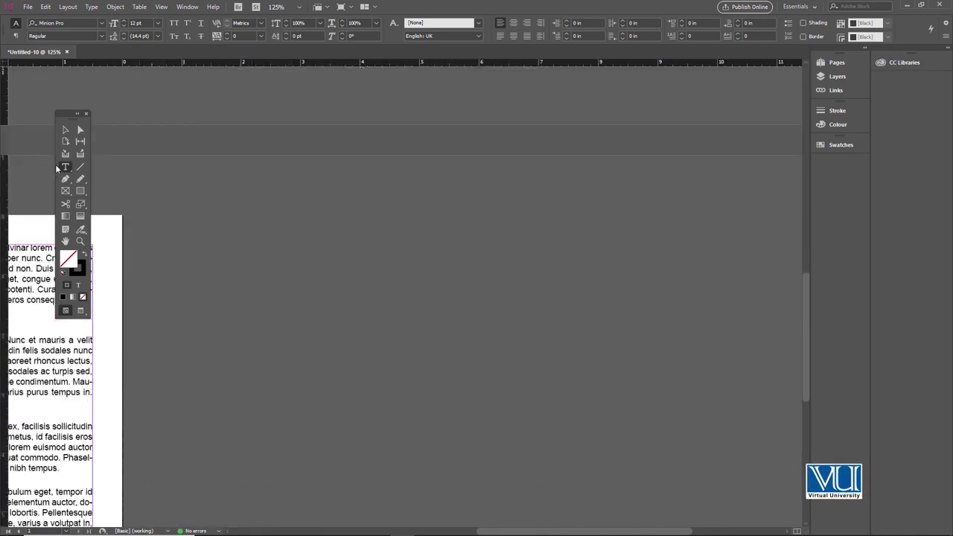
key(Escape)
key(z)
alt+click(285, 234)
alt+click(286, 234)
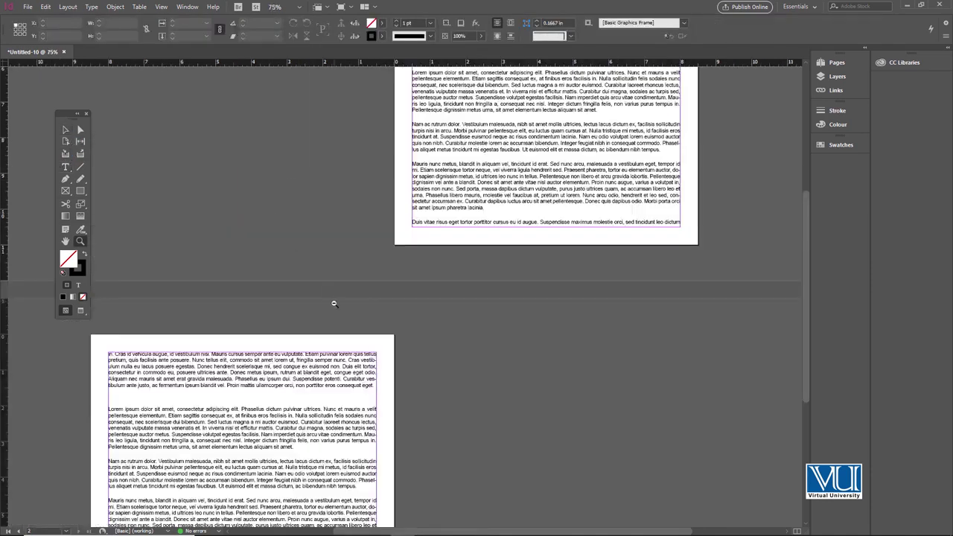
Step: Examine the page thumbnails and how the autoflowed text continues from the first page onto the second
alt+click(335, 302)
key(v)
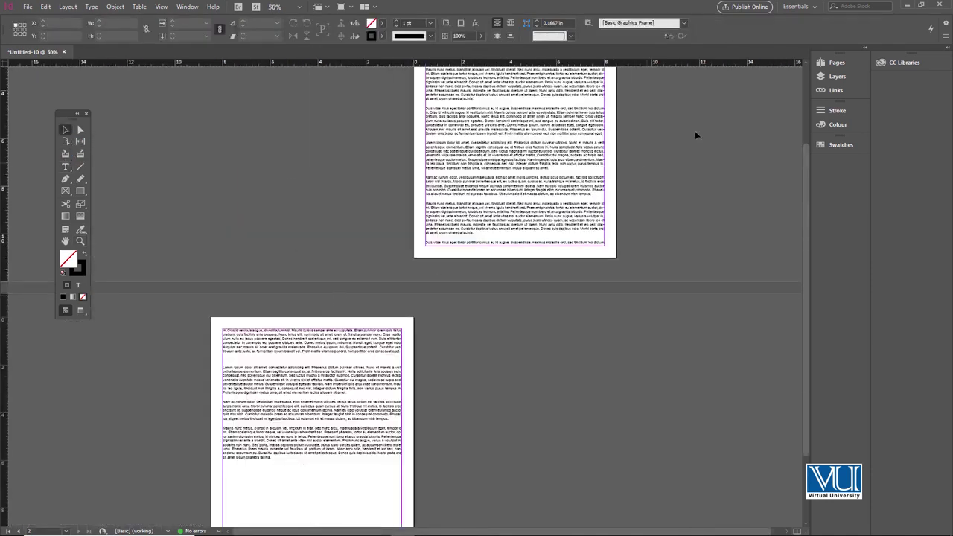
click(837, 66)
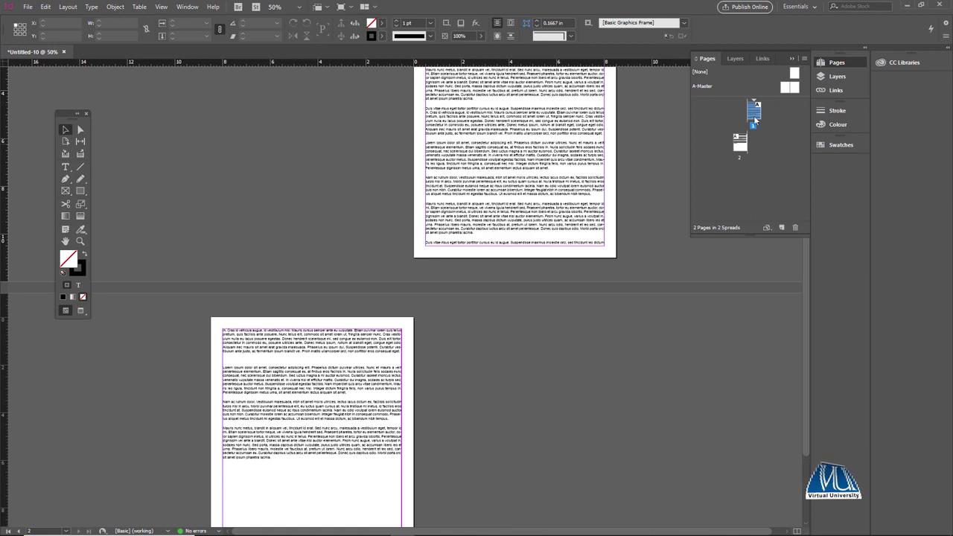
drag(498, 150, 482, 184)
ctrl+alt+click(463, 234)
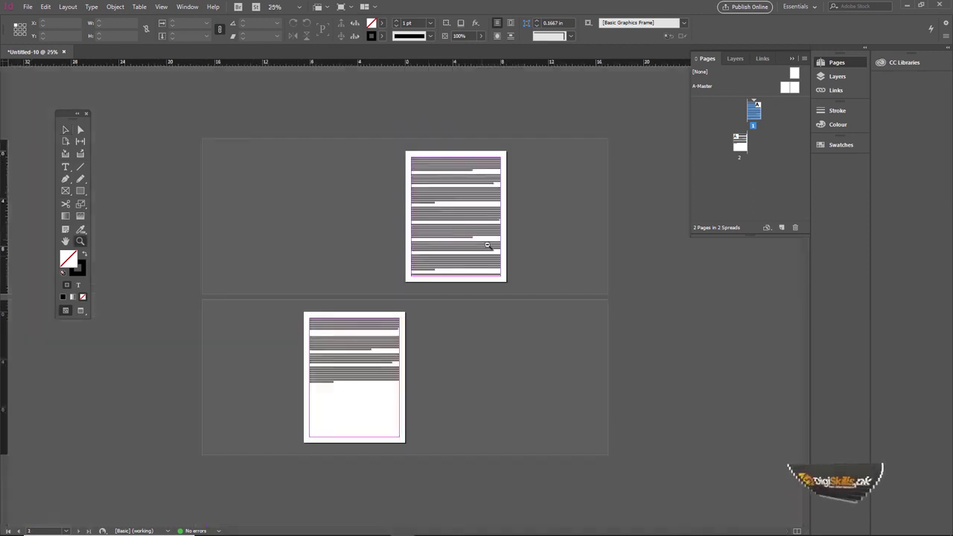
scroll(469, 235, up, 1)
scroll(496, 183, down, 4)
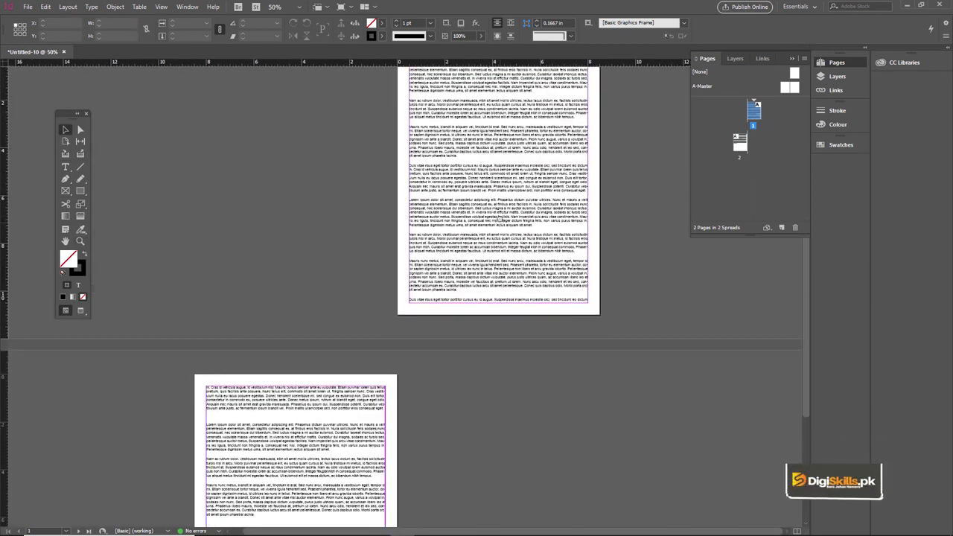
scroll(497, 195, down, 2)
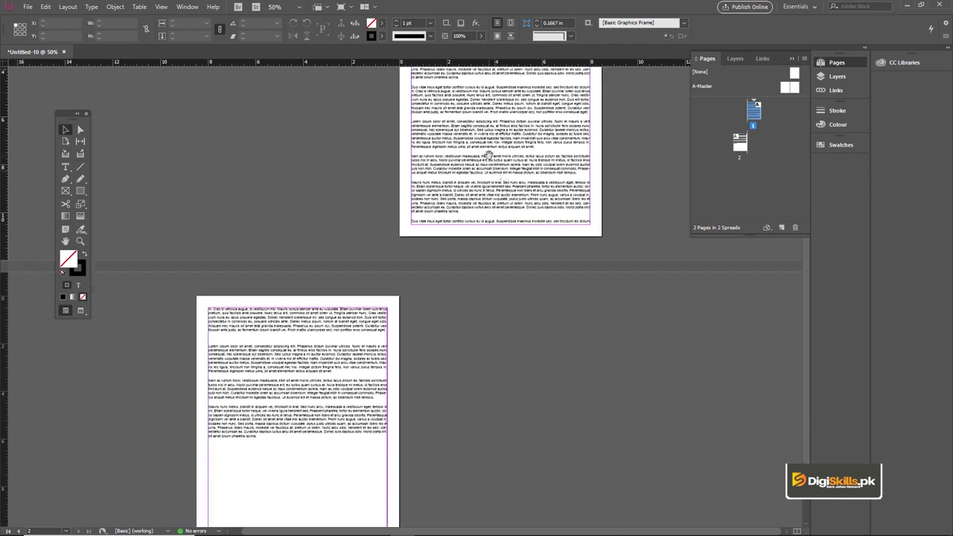
scroll(489, 154, down, 5)
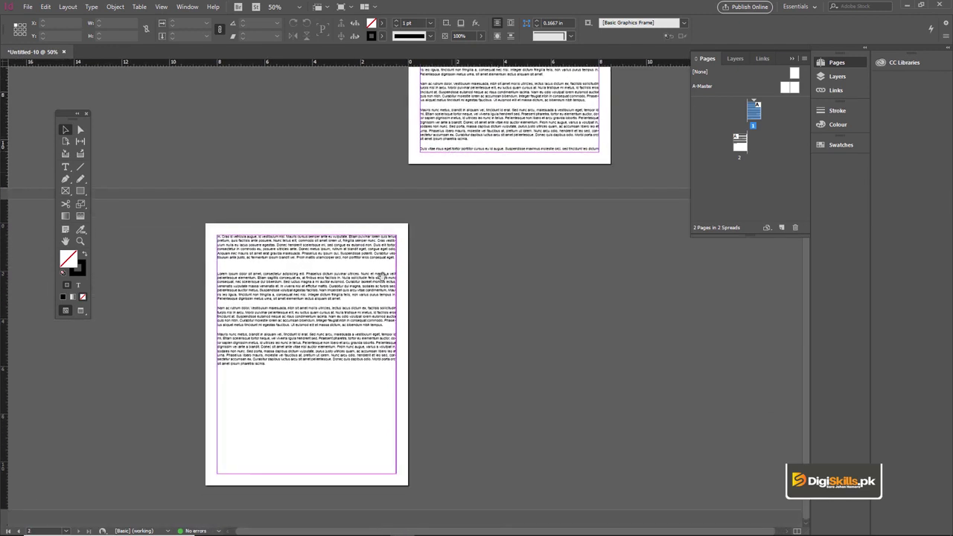
click(289, 370)
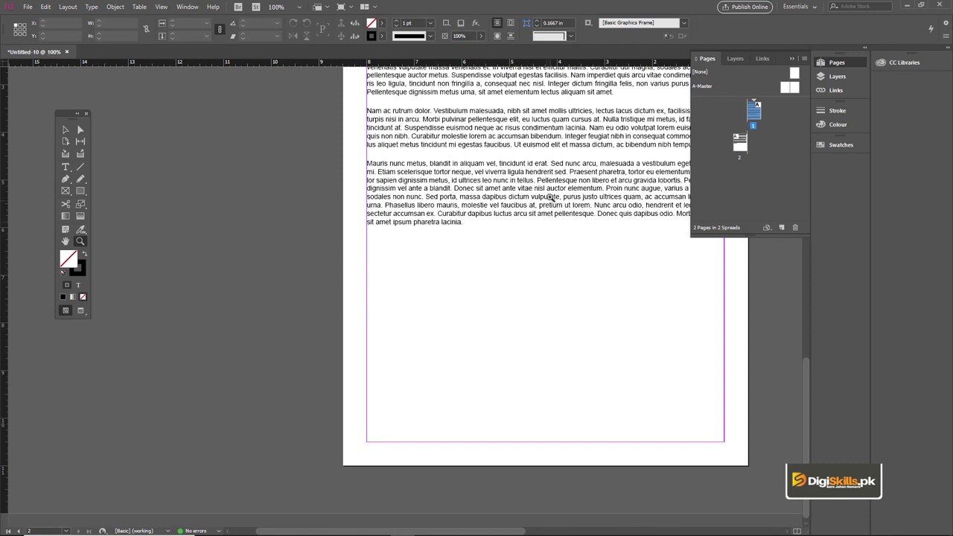
drag(548, 176, 449, 292)
scroll(460, 214, down, 4)
click(406, 317)
click(408, 305)
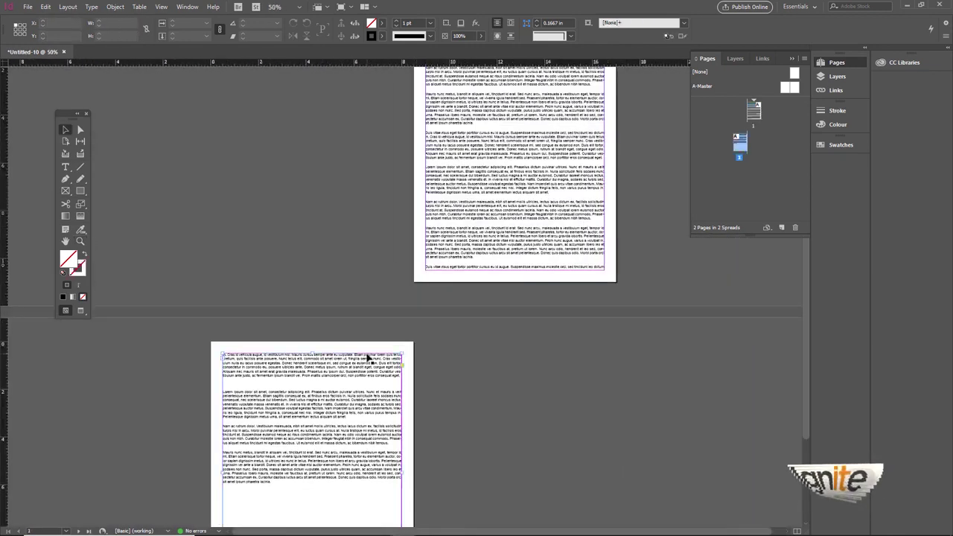
Step: Delete the second page together with the text frame on it
click(367, 358)
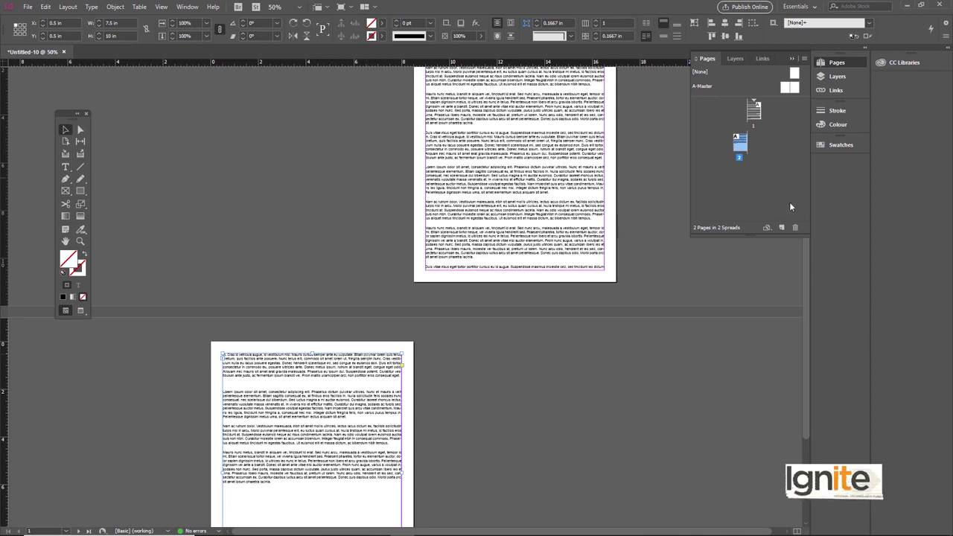
click(794, 229)
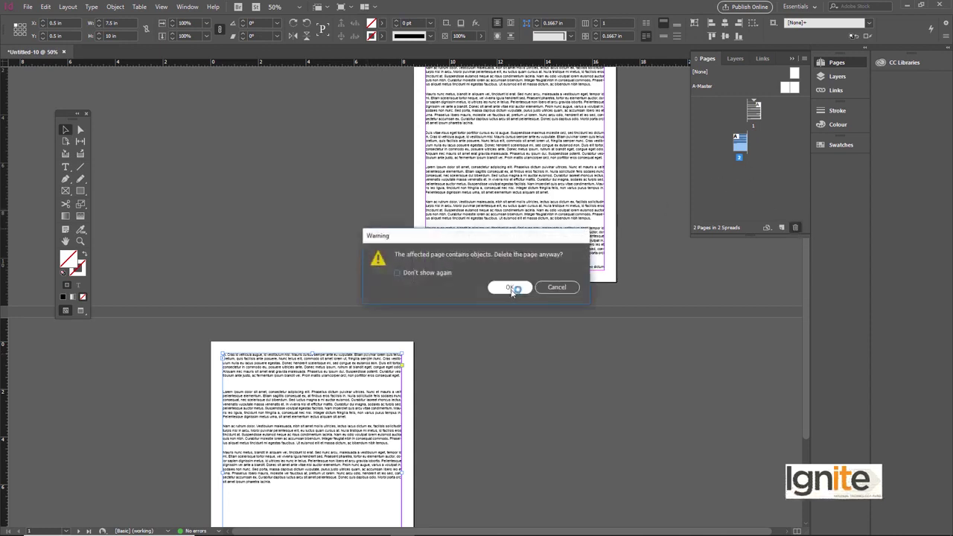
click(509, 287)
Step: Delete the text frame on the remaining page so the page is empty
click(541, 205)
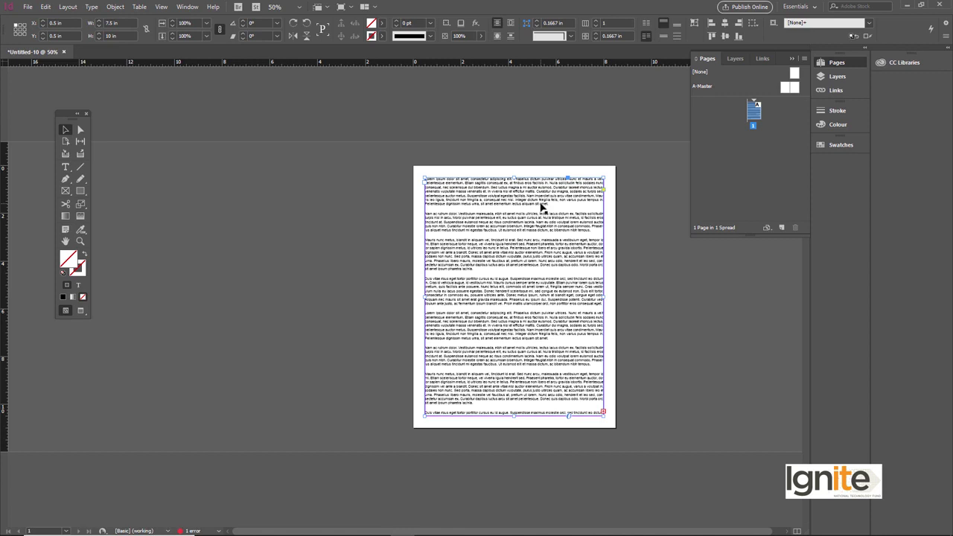
key(Delete)
key(z)
click(506, 287)
key(v)
drag(501, 244, 484, 209)
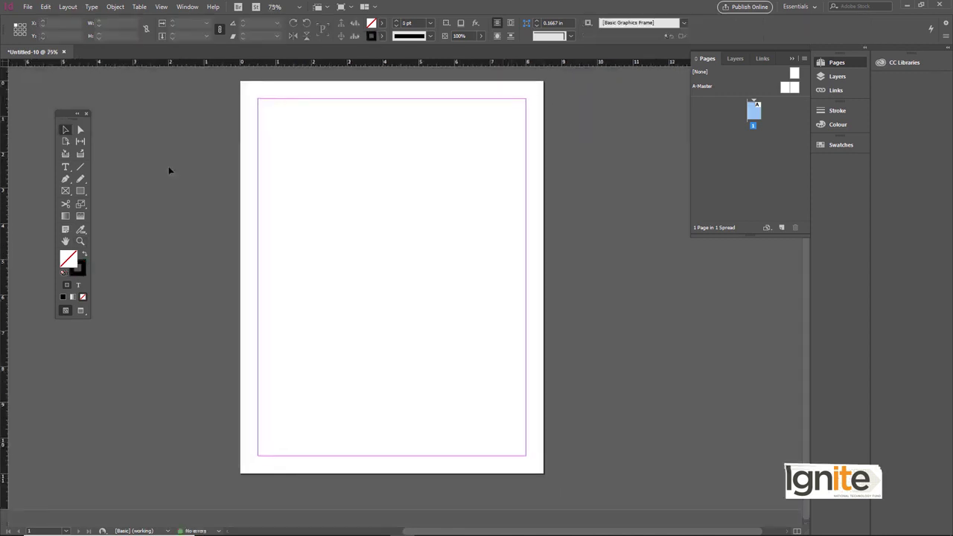
Step: Place the Word document "Lorem ipsum dolor sit amet" in a new frame about 3 in wide and 6.72 in high in the page's upper-left area
click(66, 168)
key(ctrl+d)
click(306, 175)
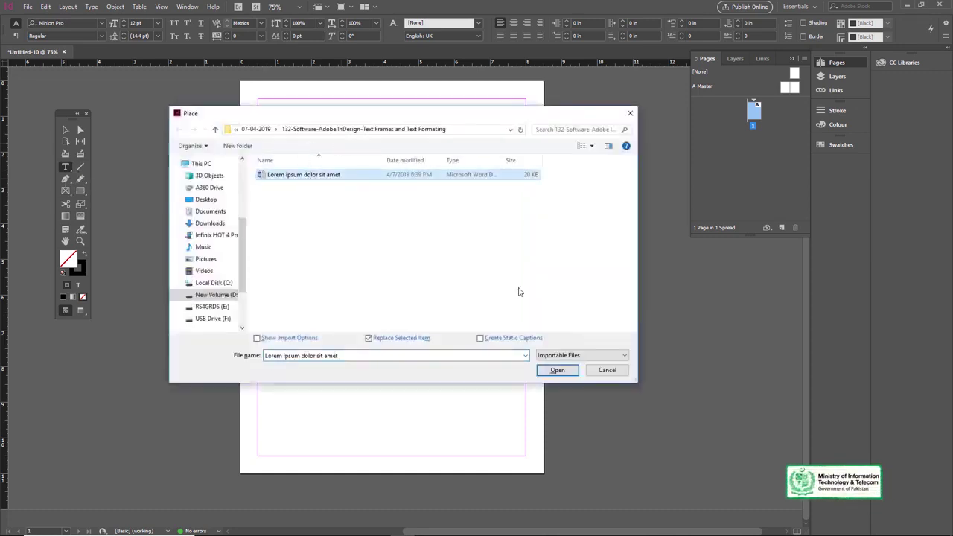
click(557, 370)
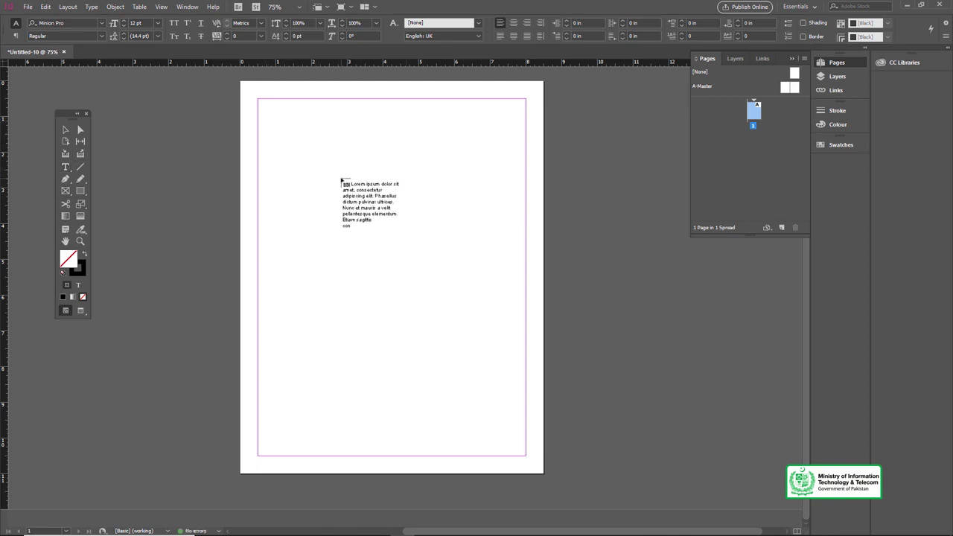
drag(270, 119, 379, 358)
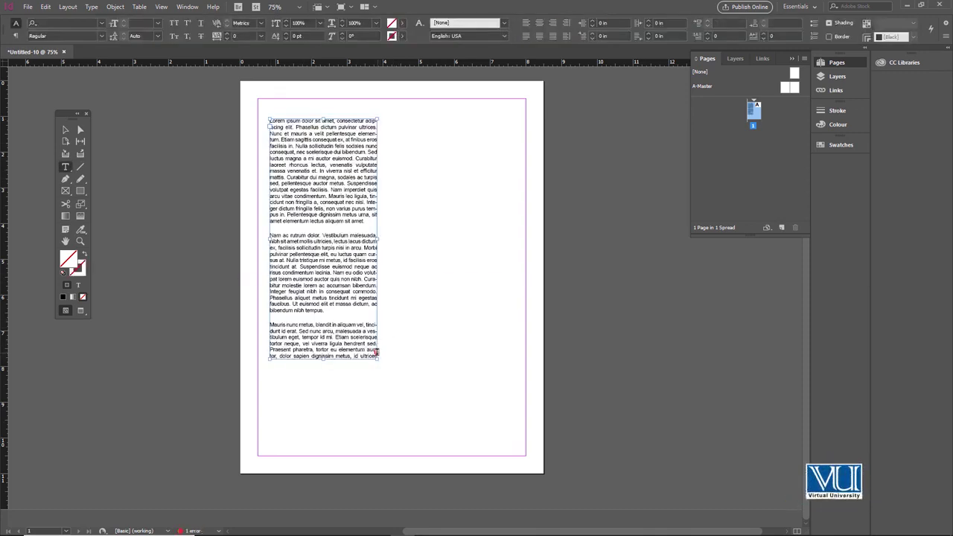
Step: Thread the overset text into a second frame of equal height drawn beside the first one
click(68, 131)
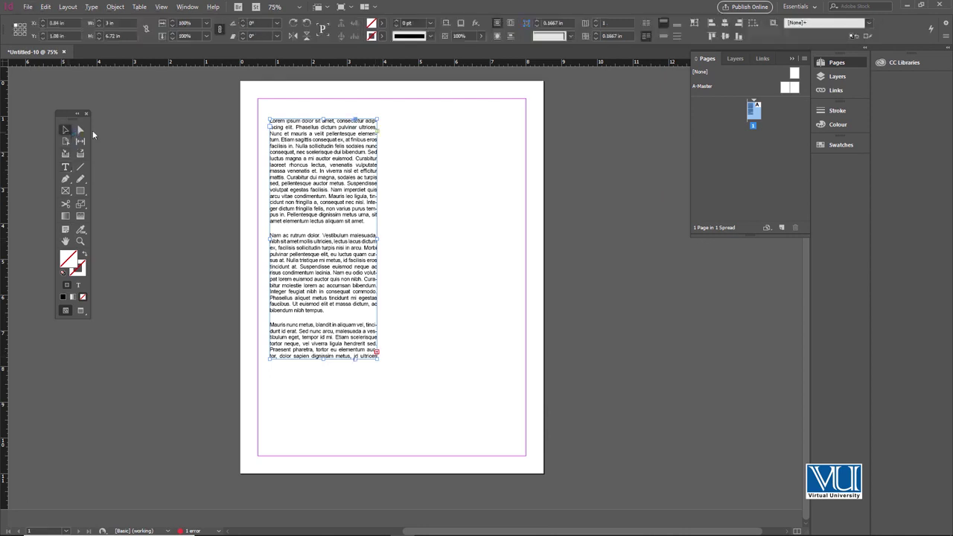
click(378, 356)
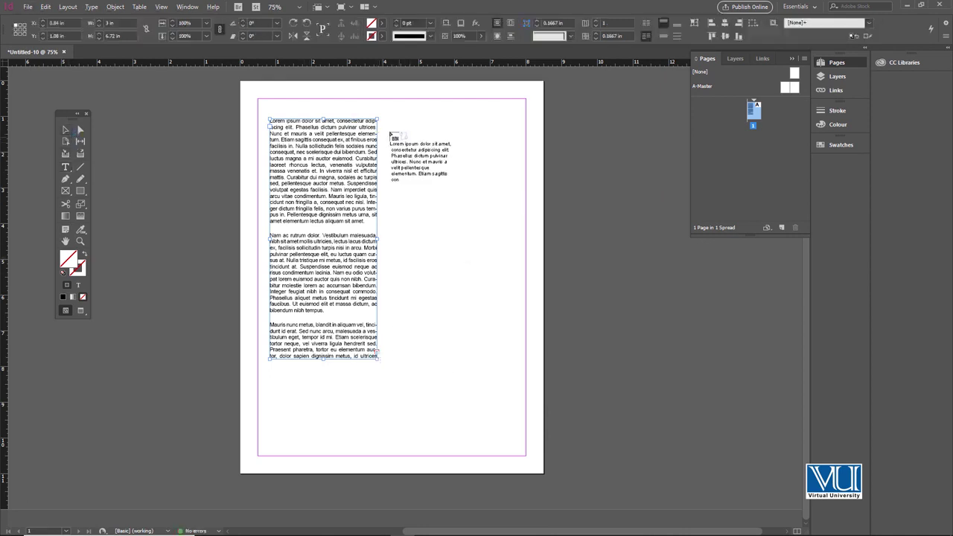
drag(392, 118, 509, 358)
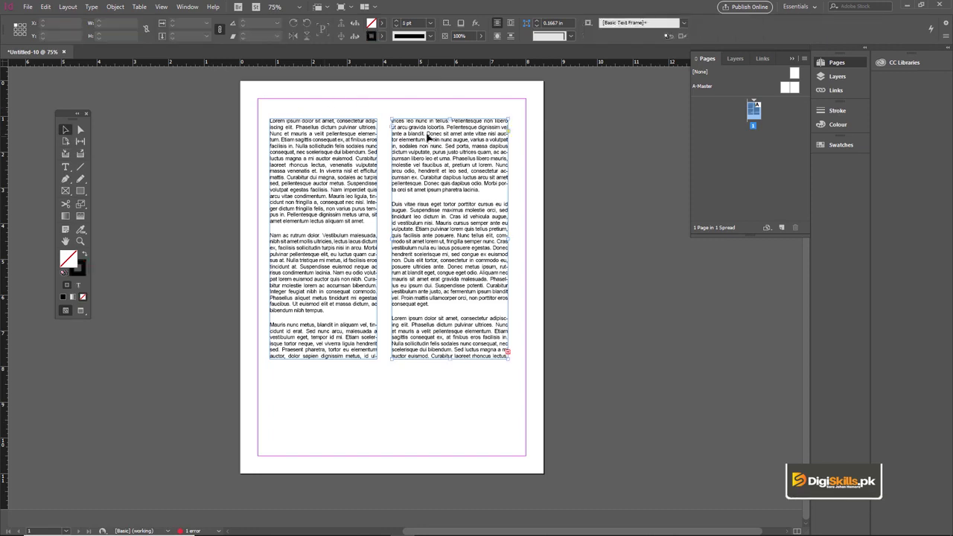
Step: Delete the second threaded text frame, keeping the first one
key(Delete)
key(z)
click(332, 234)
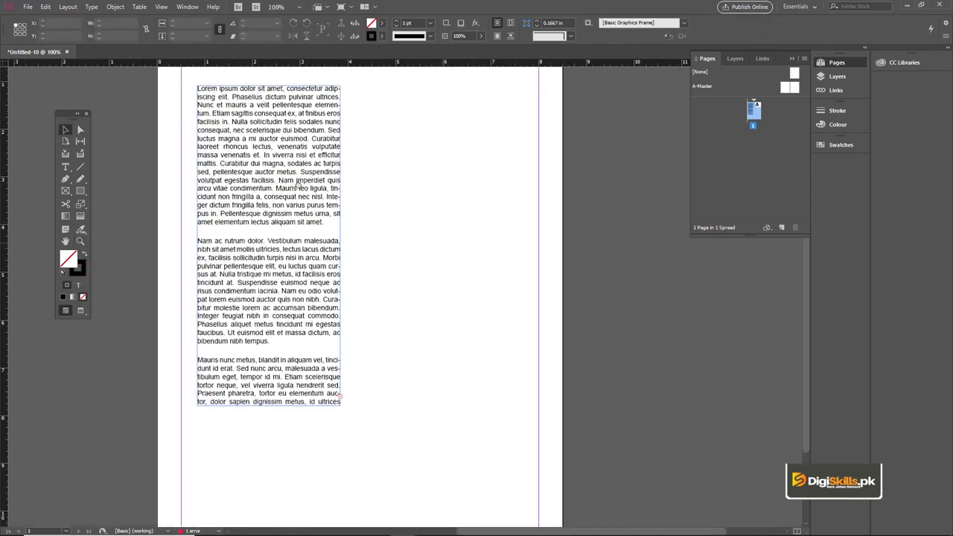
Step: Resize the remaining text frame to about 2.56 in wide and 4.6 in high
click(320, 115)
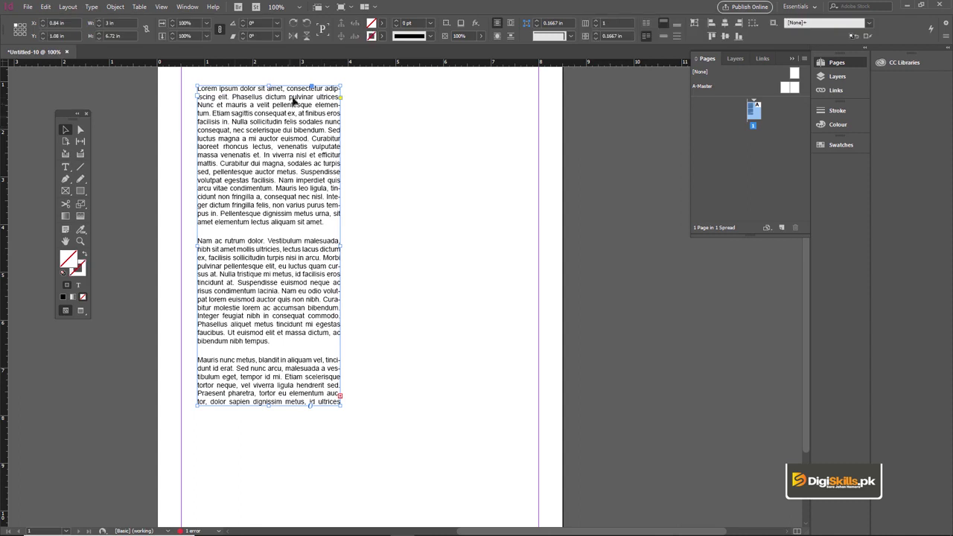
drag(351, 245, 511, 247)
drag(355, 406, 363, 315)
drag(497, 197, 377, 232)
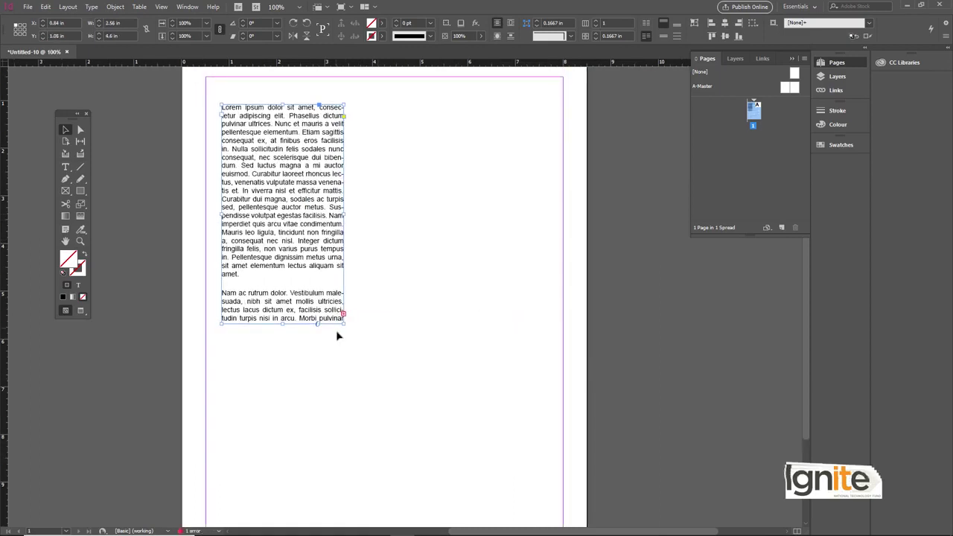
Step: Enlarge the text frame to about 6.74 in wide and 8.19 in high, keeping its upper-left corner in place
drag(343, 322, 440, 493)
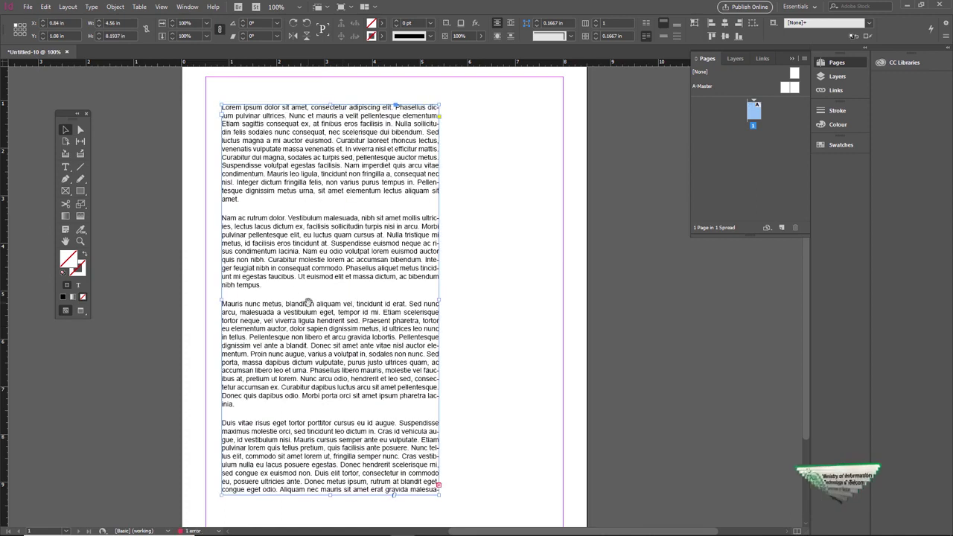
drag(308, 301, 292, 302)
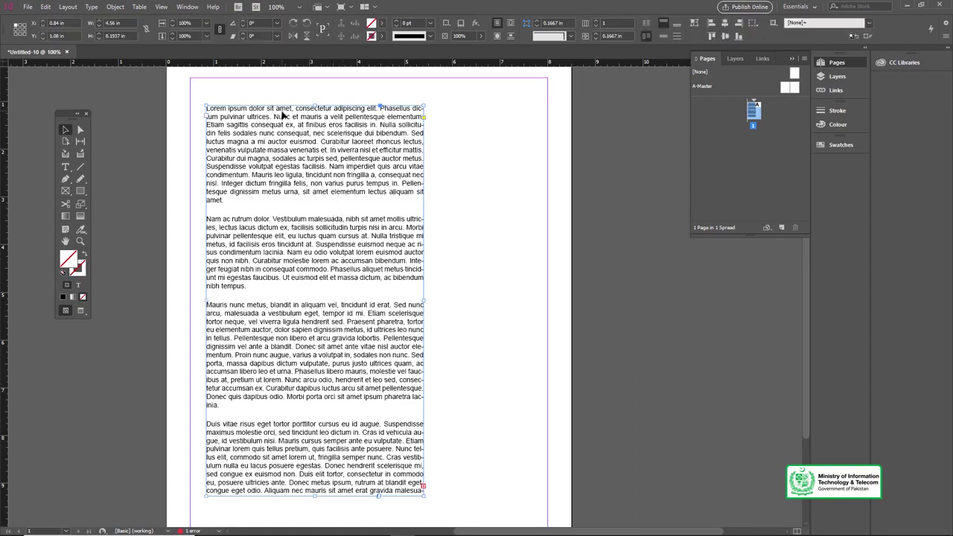
drag(423, 306, 525, 306)
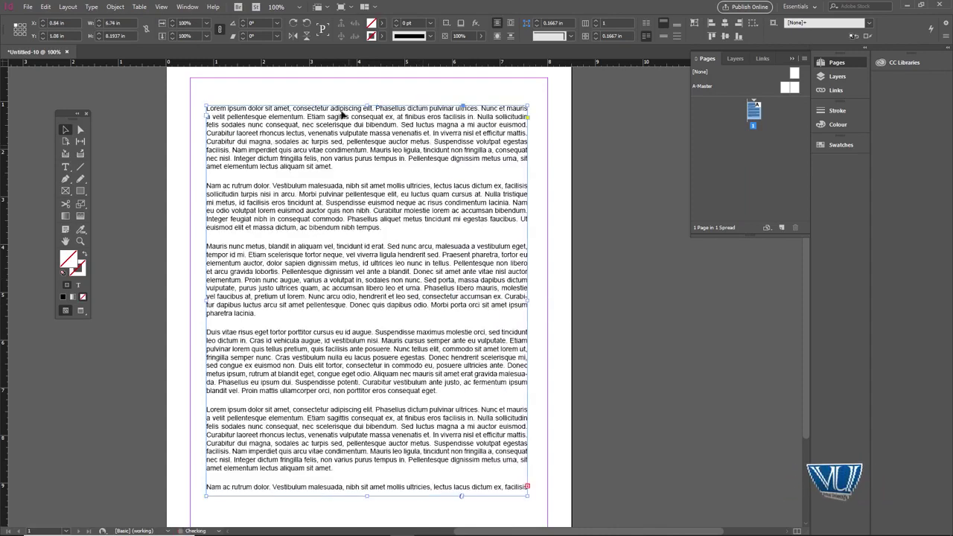
Step: Move the text frame horizontally to about X 1.58 in and undo the move
key(ctrl+shift+a)
key(z)
click(306, 161)
click(356, 249)
key(v)
drag(465, 273, 282, 188)
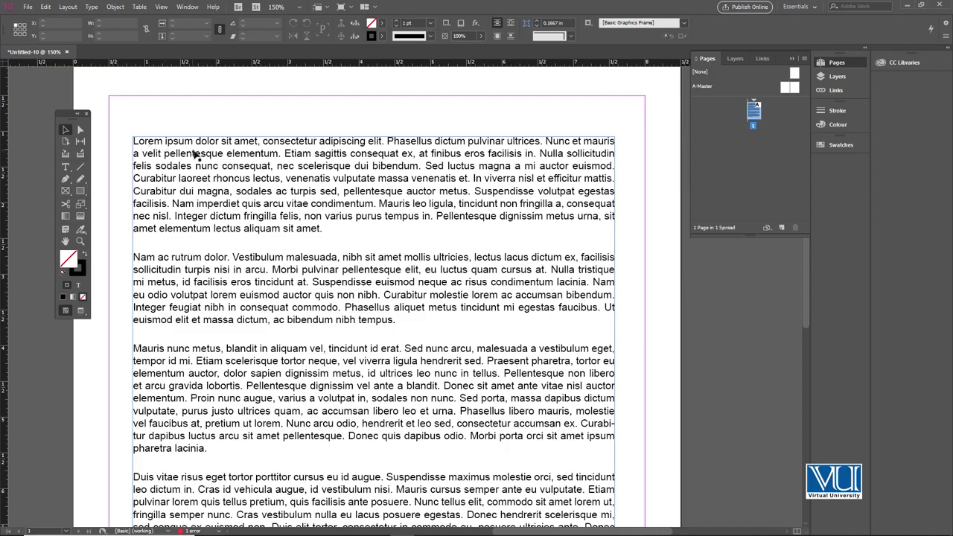
click(303, 197)
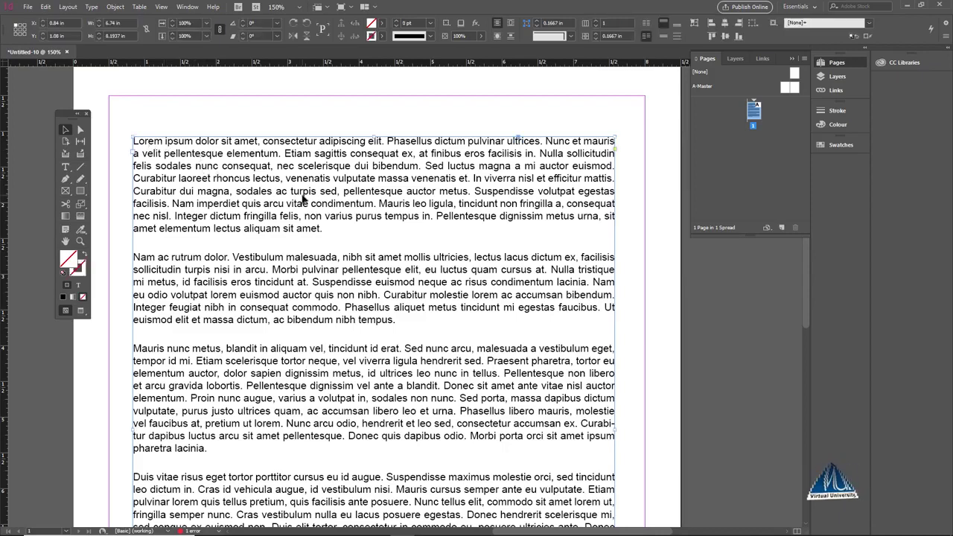
drag(230, 151, 230, 151)
key(z)
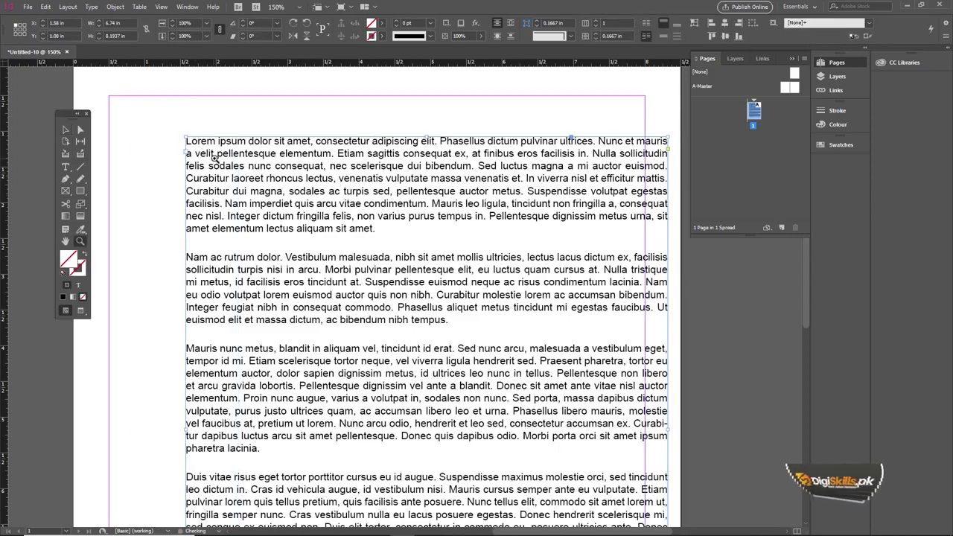
key(ctrl+z)
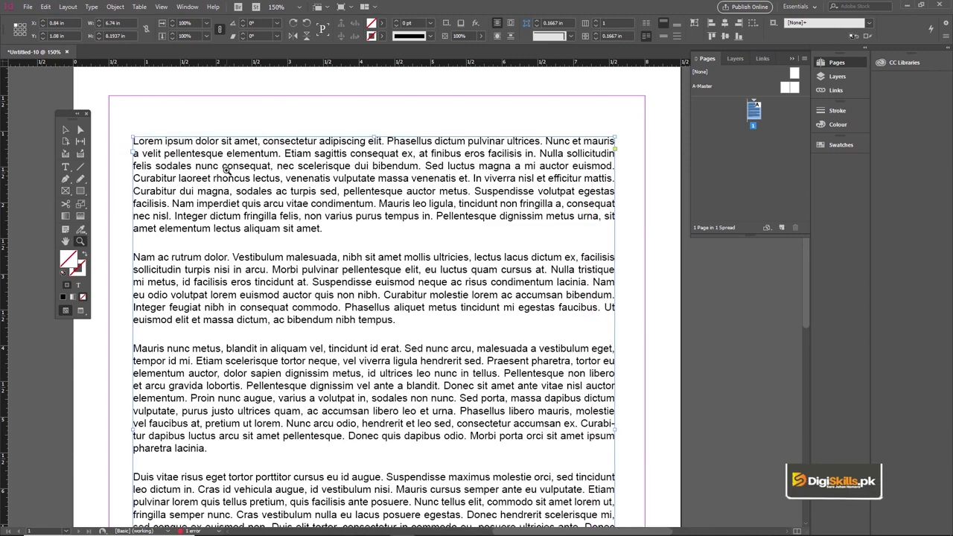
Step: Enter the frame's text, select the line starting "Curabitur dui magna", extend the selection to the whole story, and return to selecting the frame
double_click(291, 194)
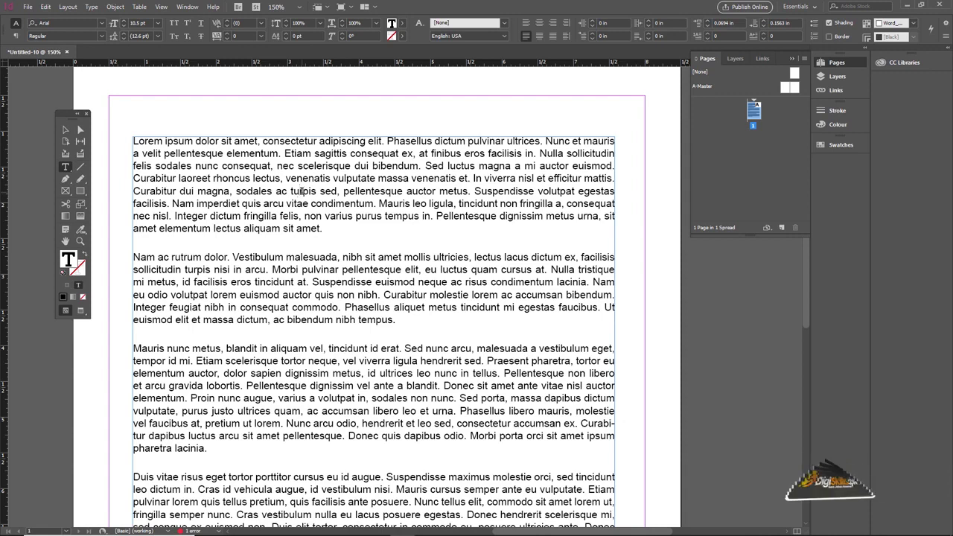
triple_click(302, 191)
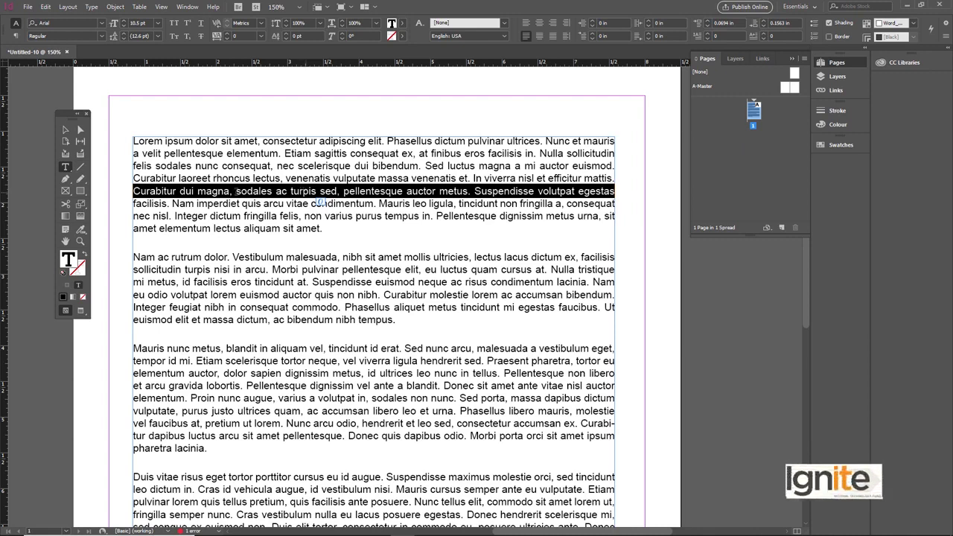
triple_click(296, 192)
double_click(305, 196)
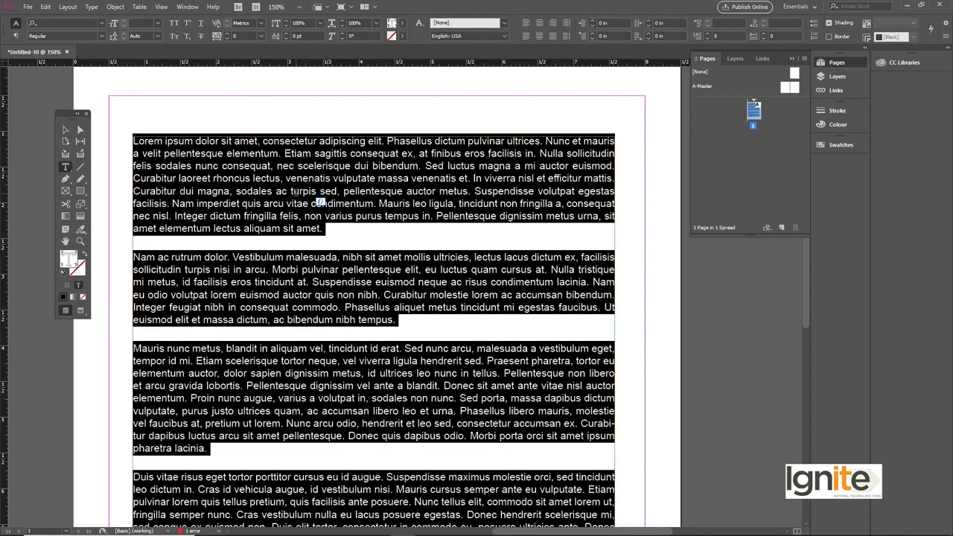
click(66, 130)
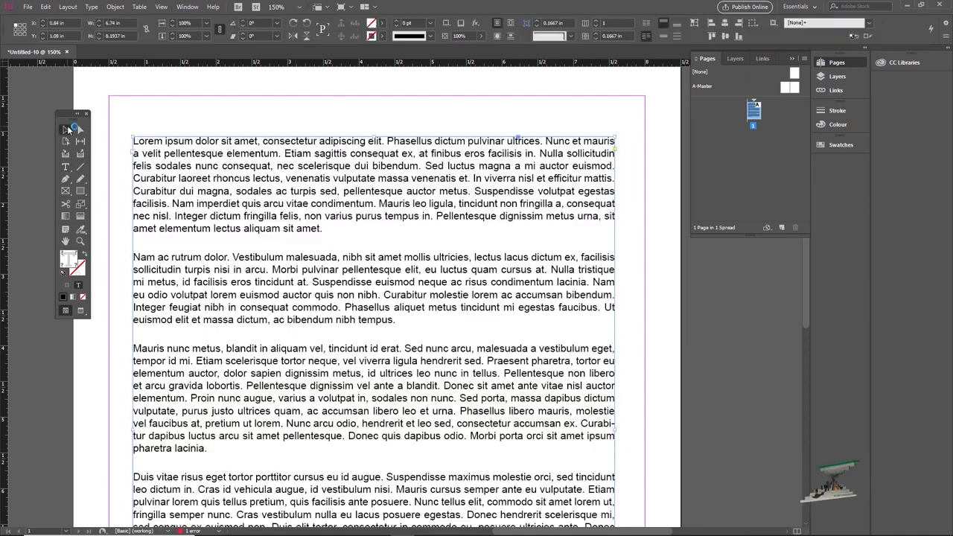
Step: Enter text editing in the frame again, select all of its text, and switch back to frame selection
double_click(218, 194)
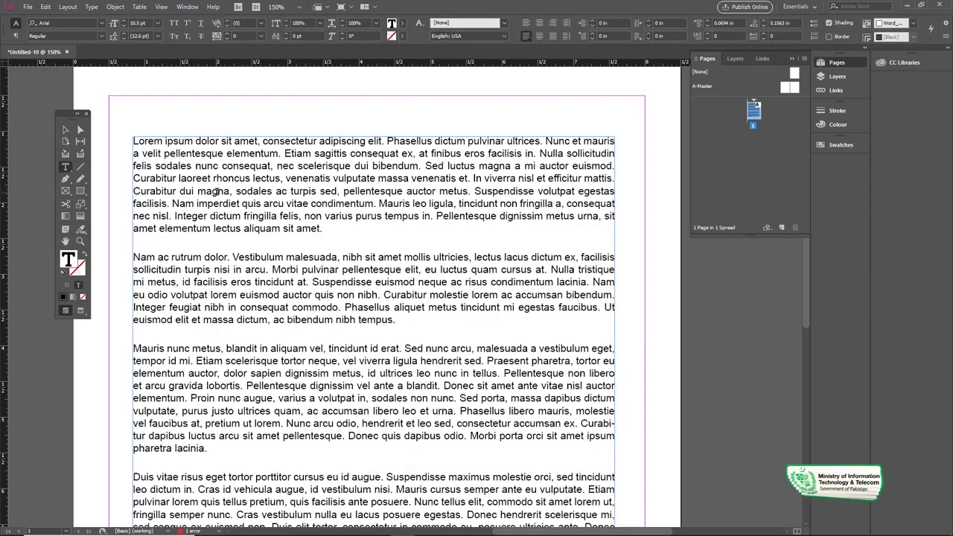
key(ctrl+a)
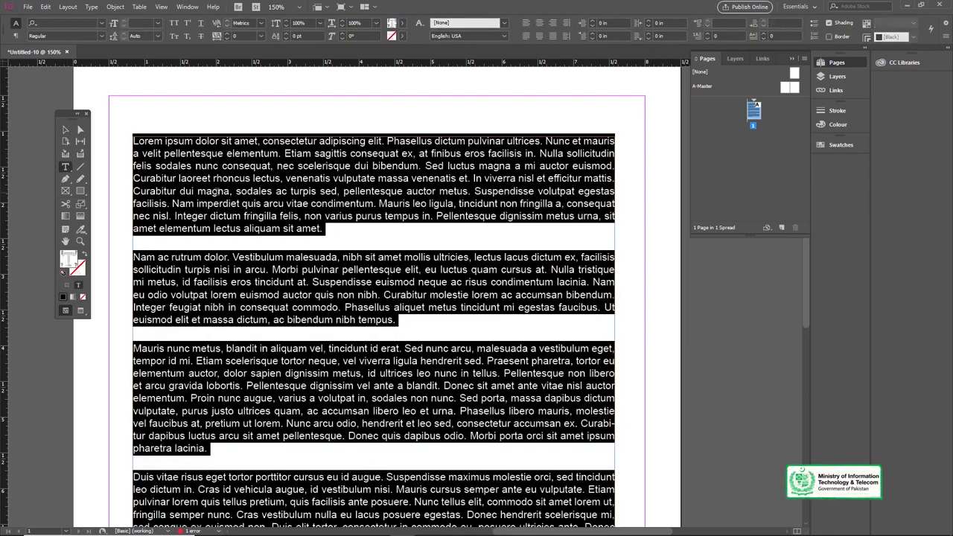
click(67, 131)
Step: Put the text cursor inside the word "vitae" in the first paragraph at 200% magnification
key(ctrl+equal)
drag(468, 268, 376, 242)
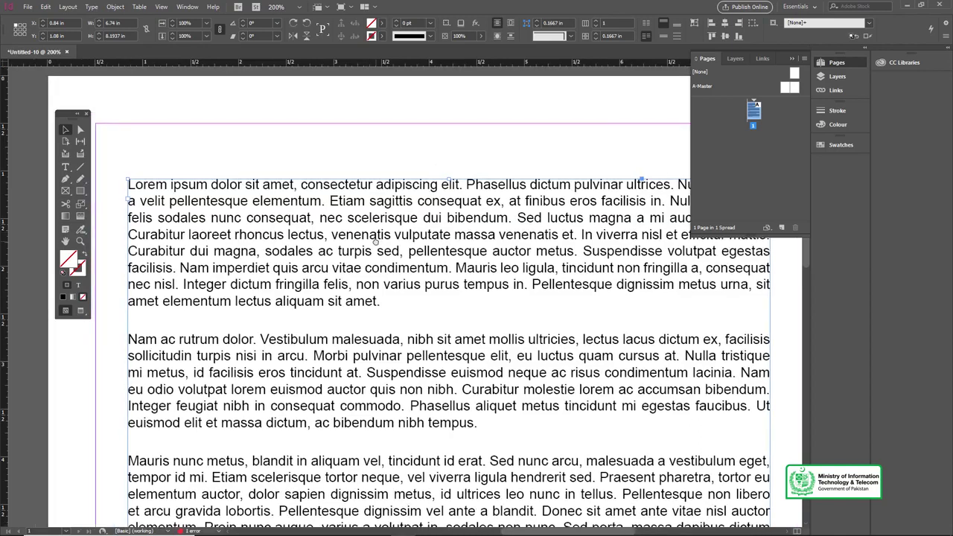
double_click(361, 267)
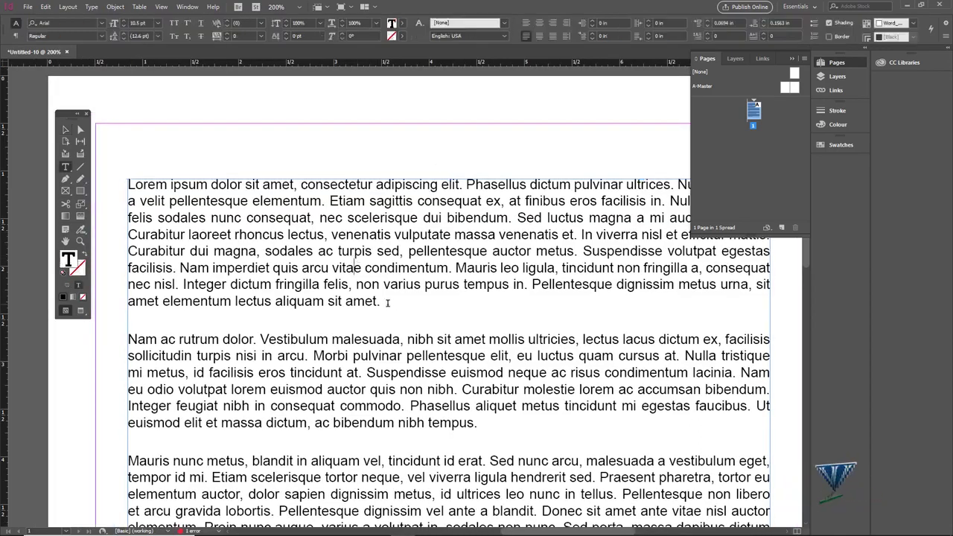